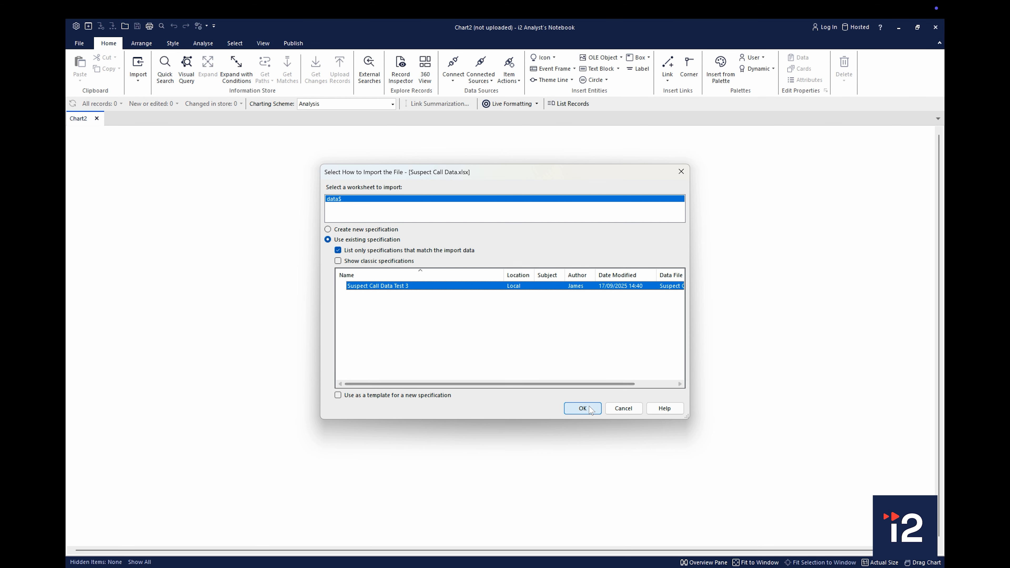
Import Suspect Call Data.xlsx with the Suspect Call Data Test 3 specification and arrange the chart in the Compact Peacock layout
click(592, 412)
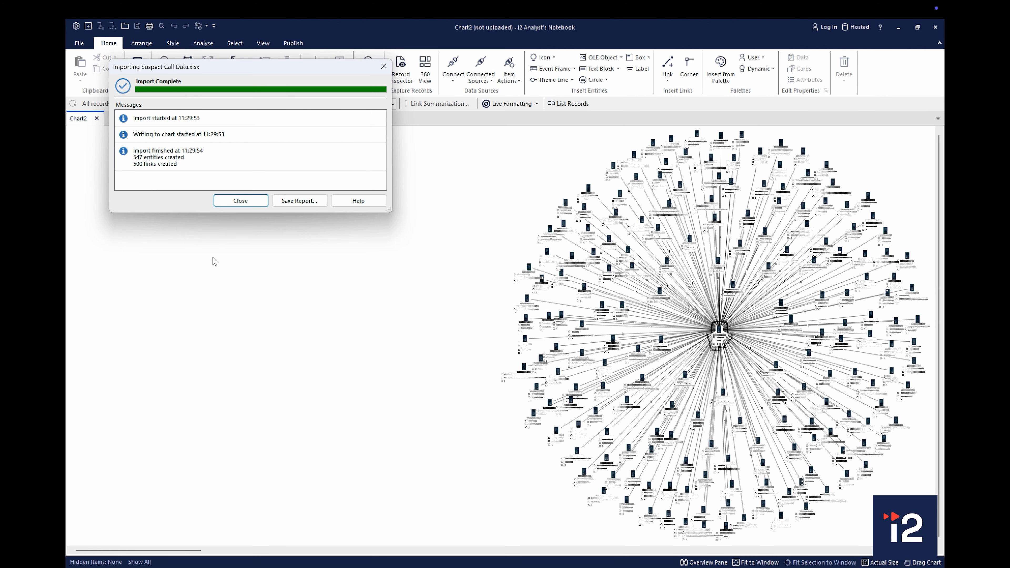
click(248, 205)
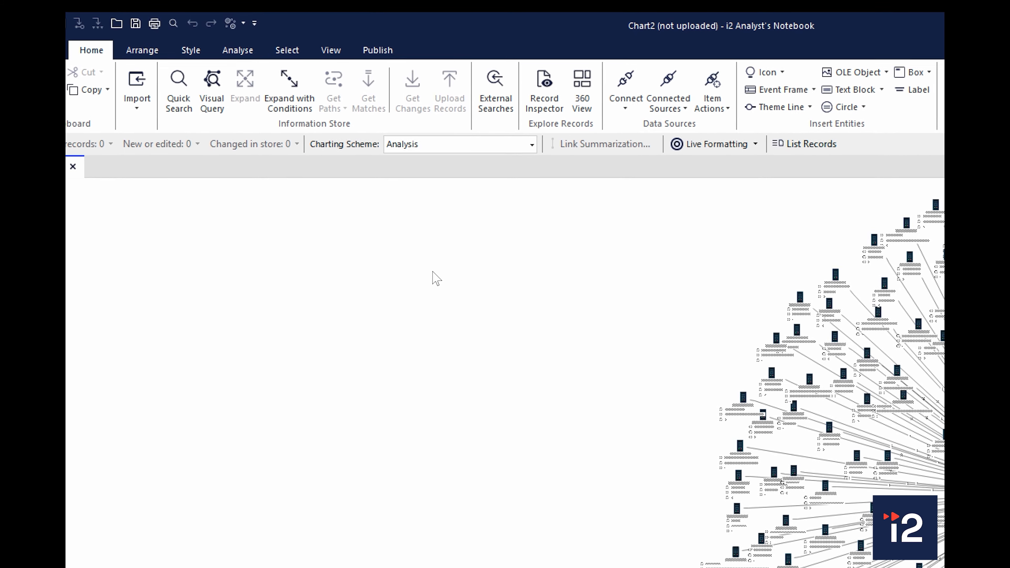
click(142, 50)
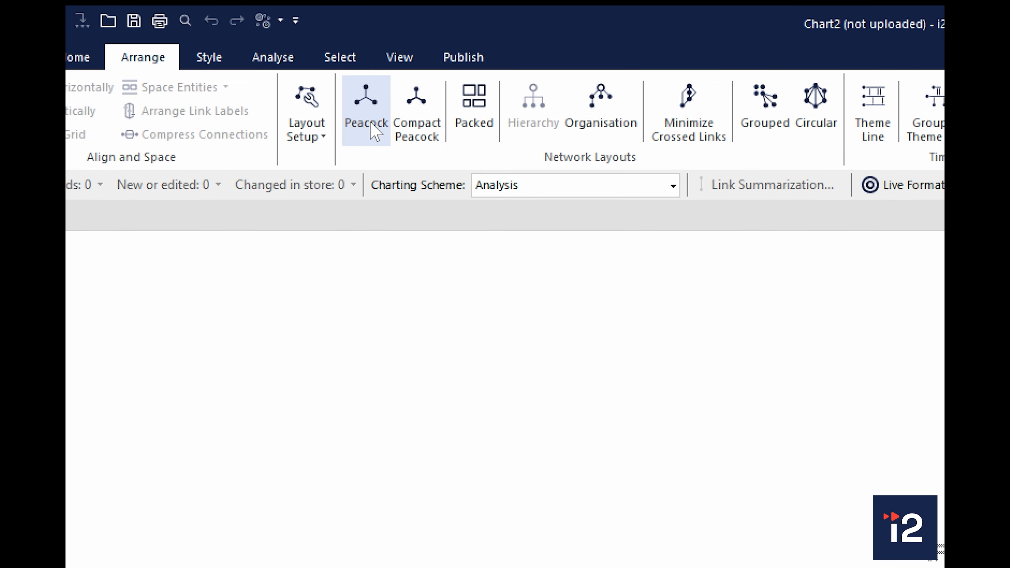
click(415, 119)
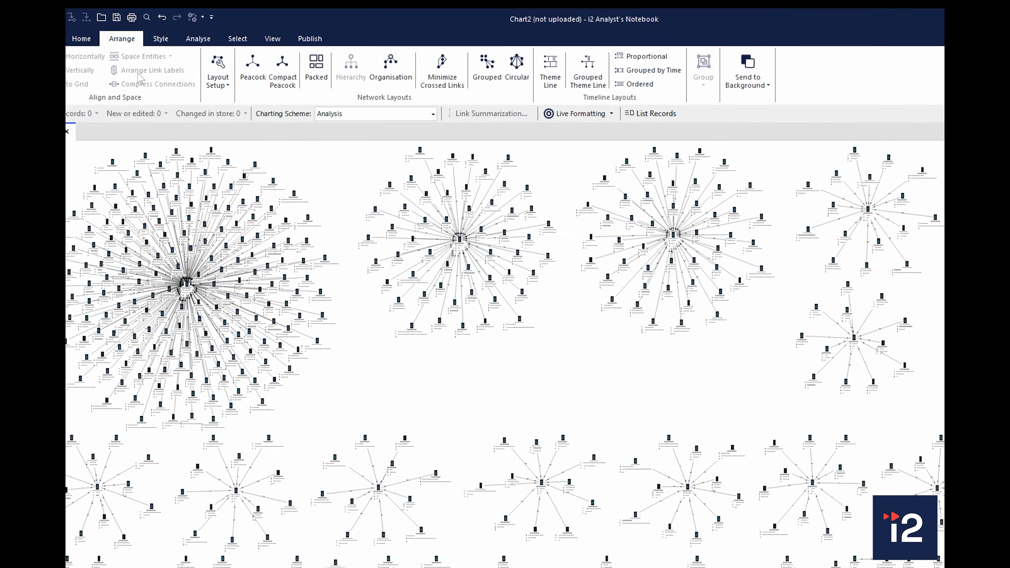
Open the Time Wheel analysis and set its property to Links: Date & Time
click(198, 38)
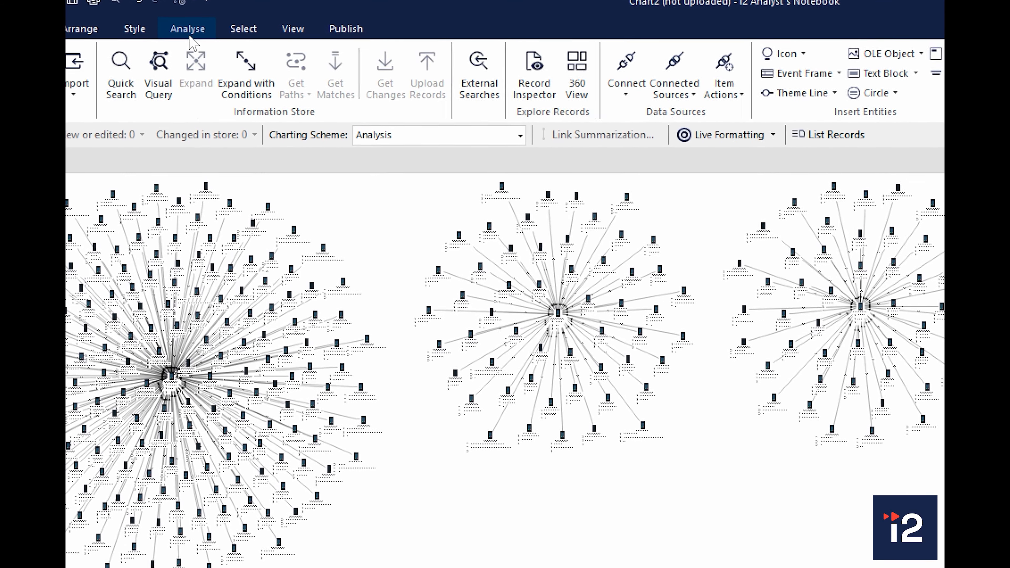
click(190, 36)
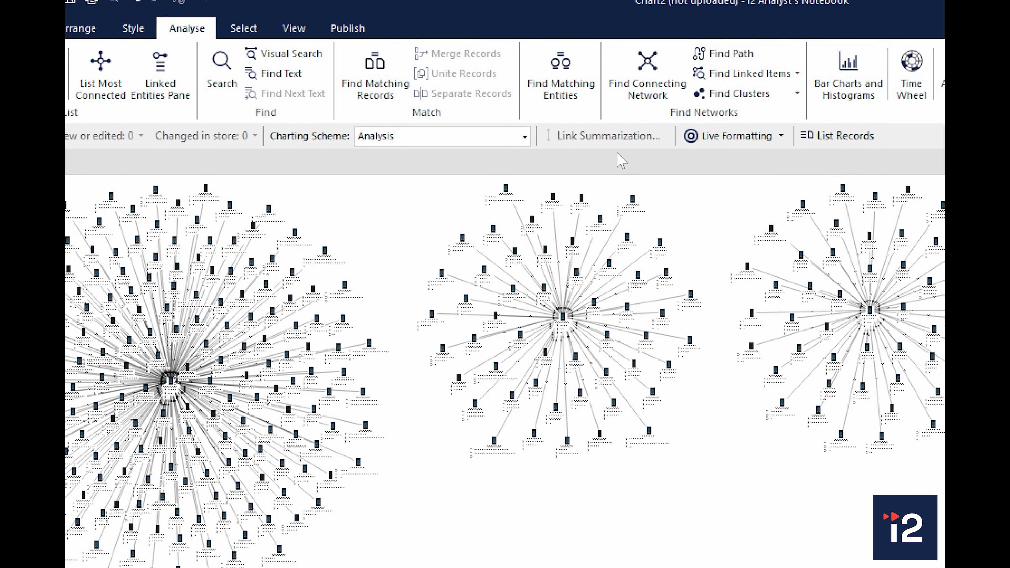
click(921, 91)
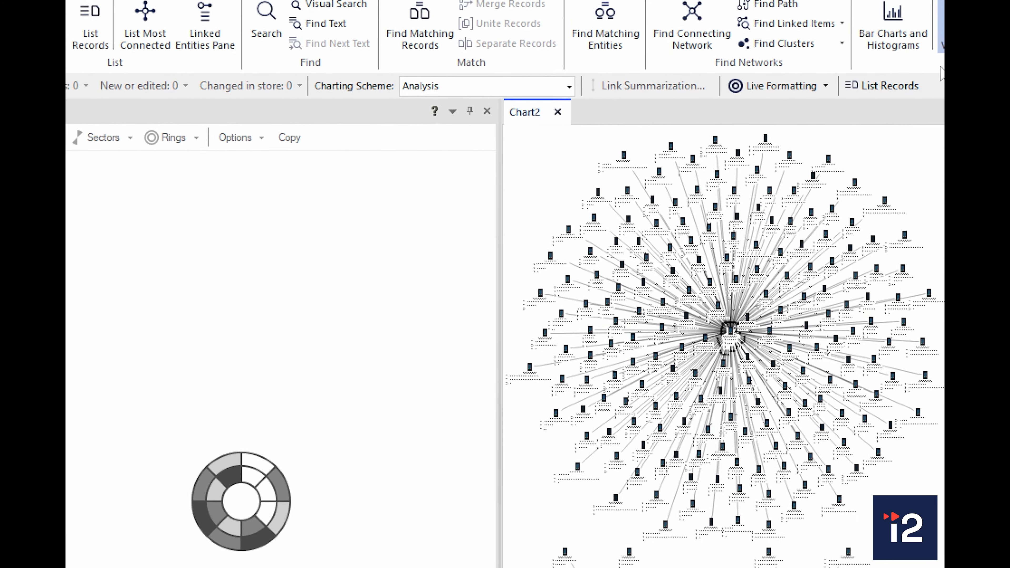
click(124, 51)
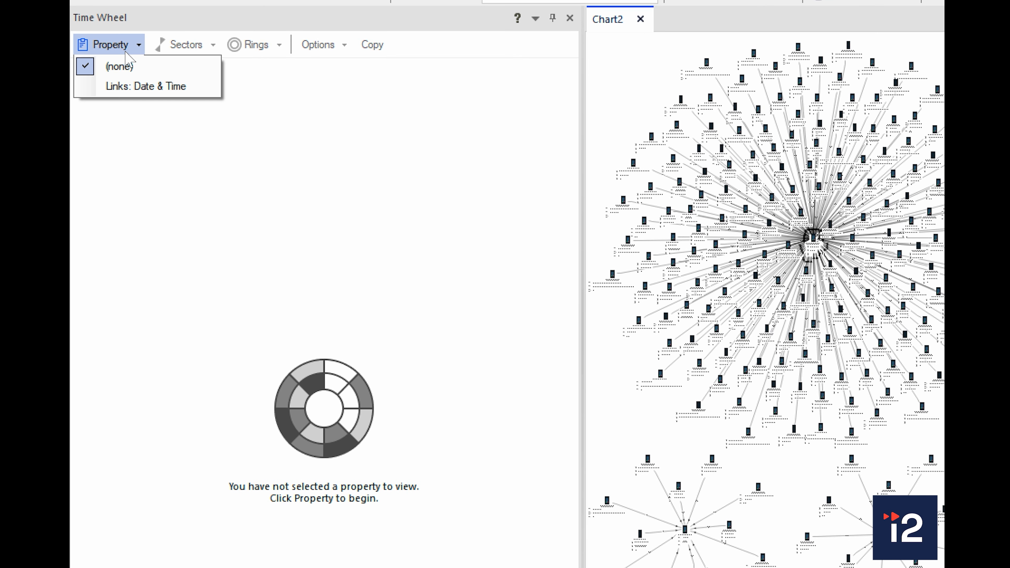
click(143, 89)
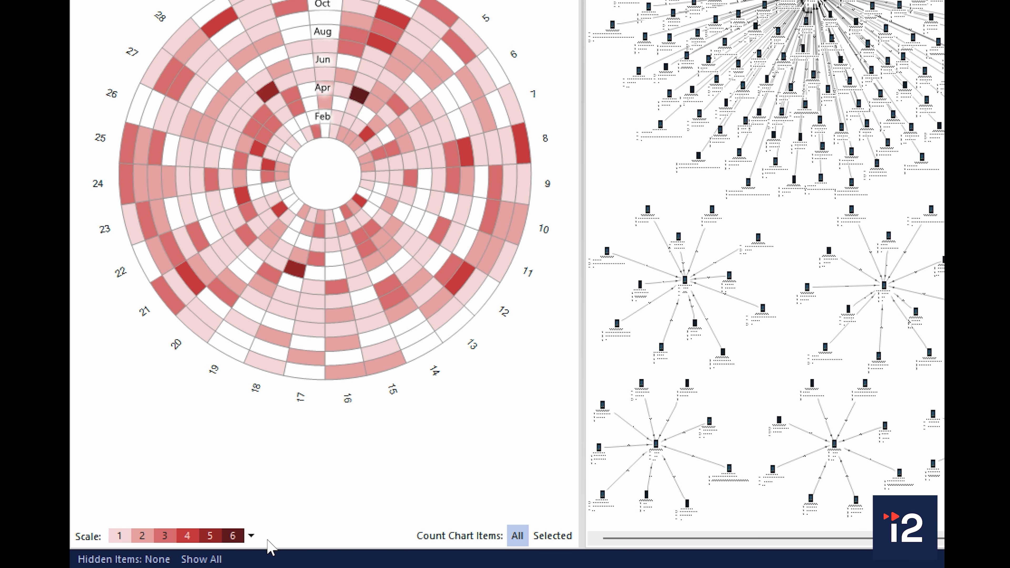
Try the Blue Scale on the Time Wheel, settle on the Green Scale, and set the sectors to Day of Week
click(251, 536)
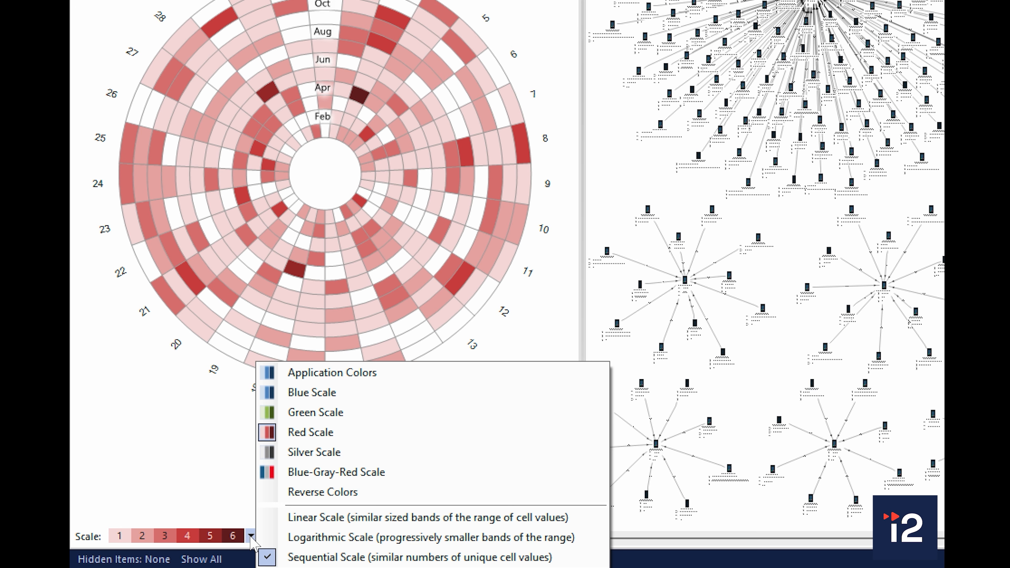
click(330, 400)
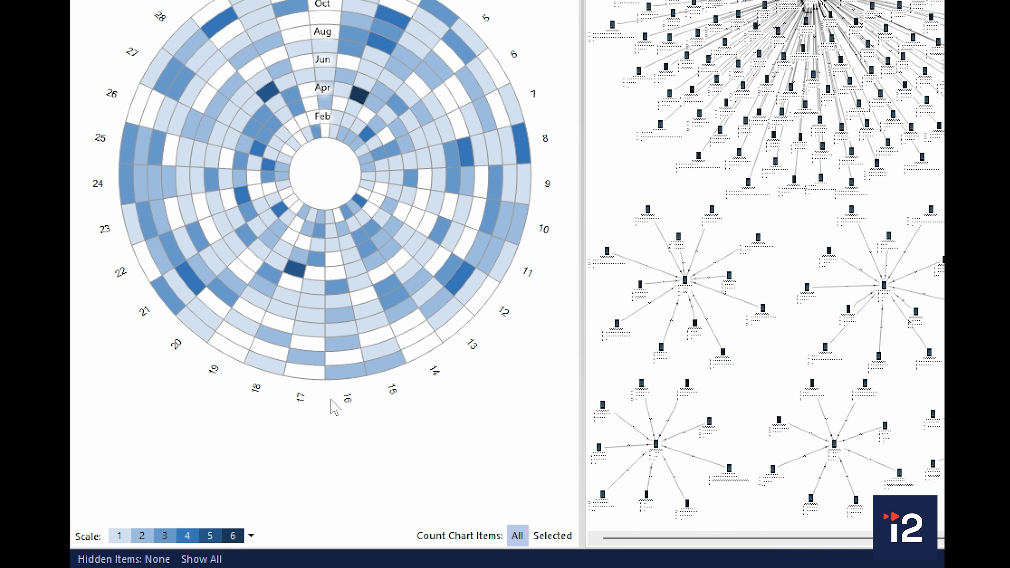
click(251, 536)
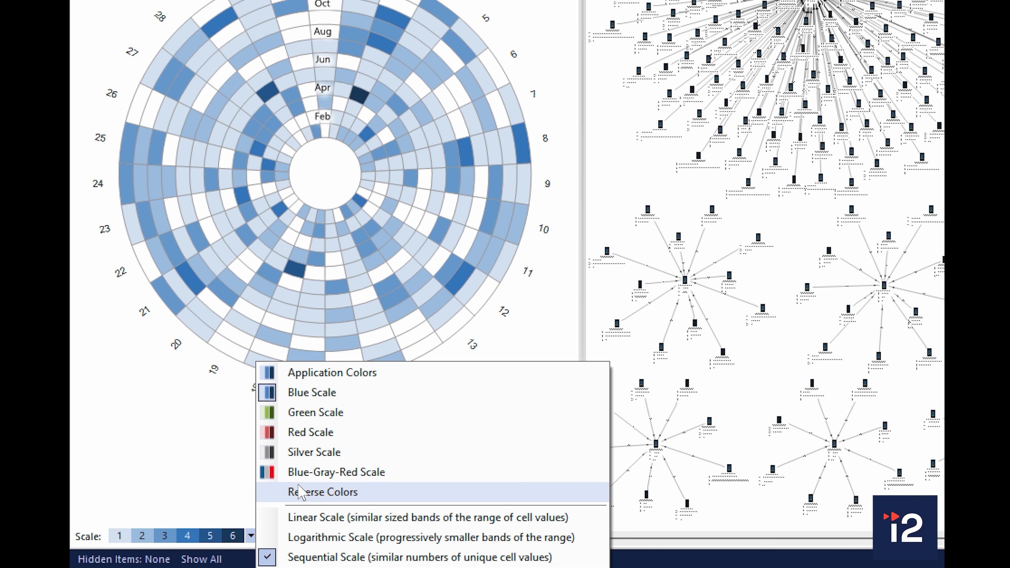
click(335, 412)
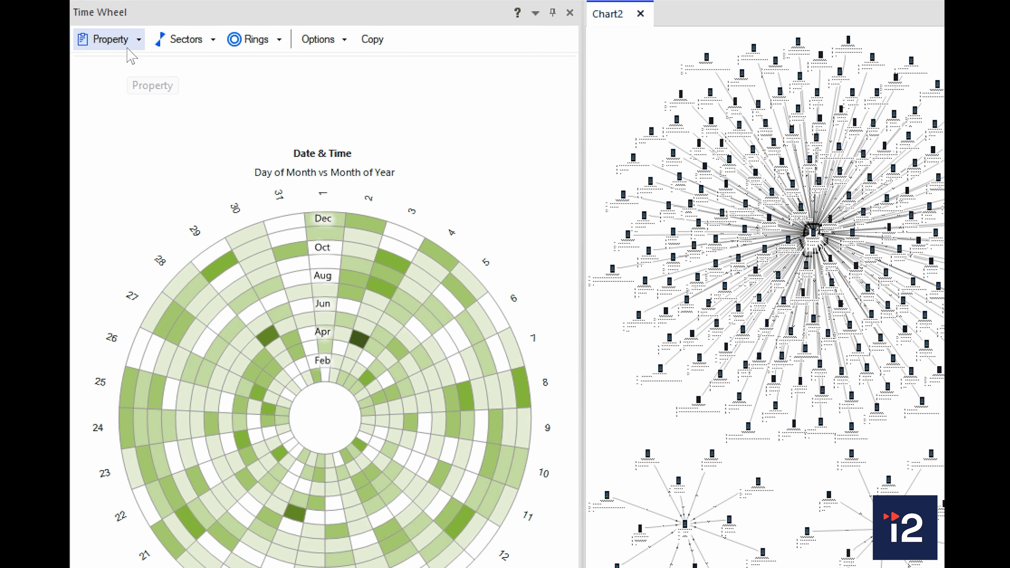
click(184, 40)
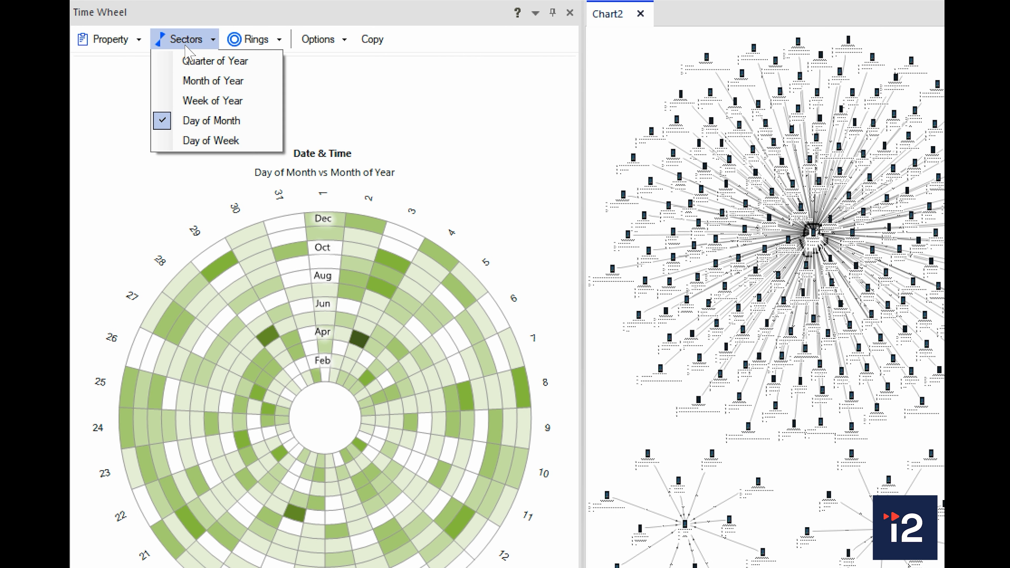
click(193, 141)
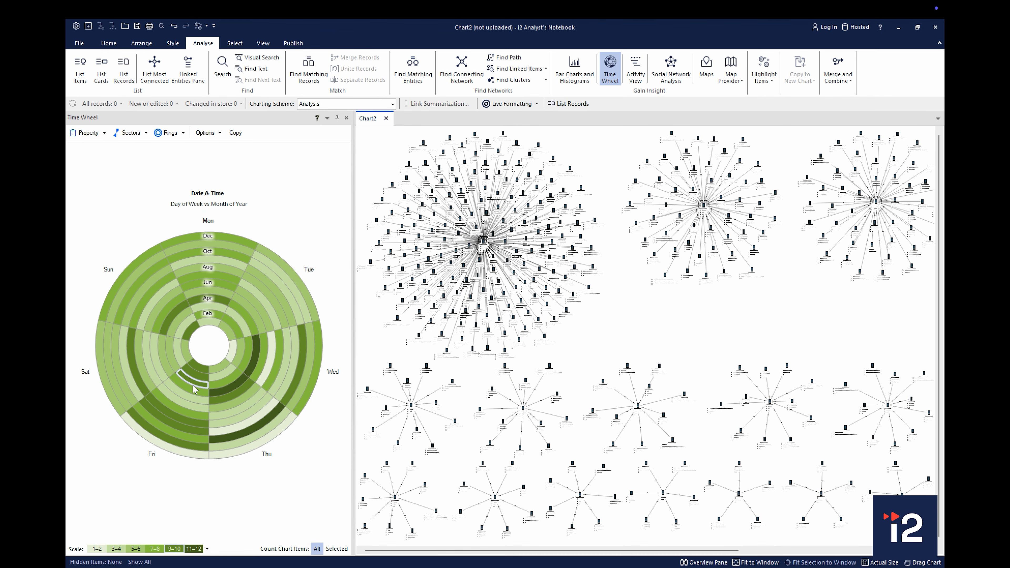
Select the whole Friday sector of the Time Wheel and highlight its selected links on the chart
click(200, 372)
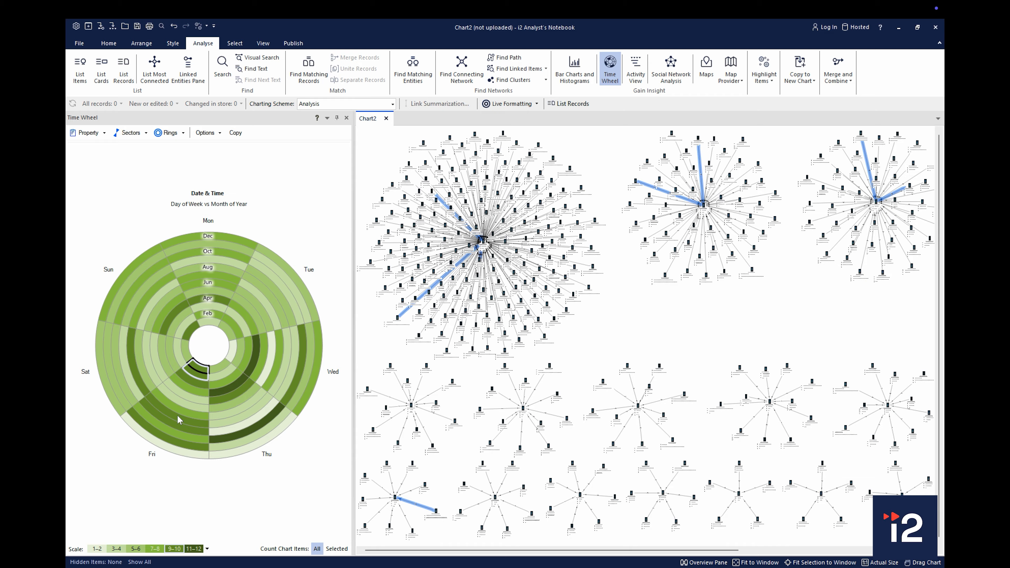
click(172, 448)
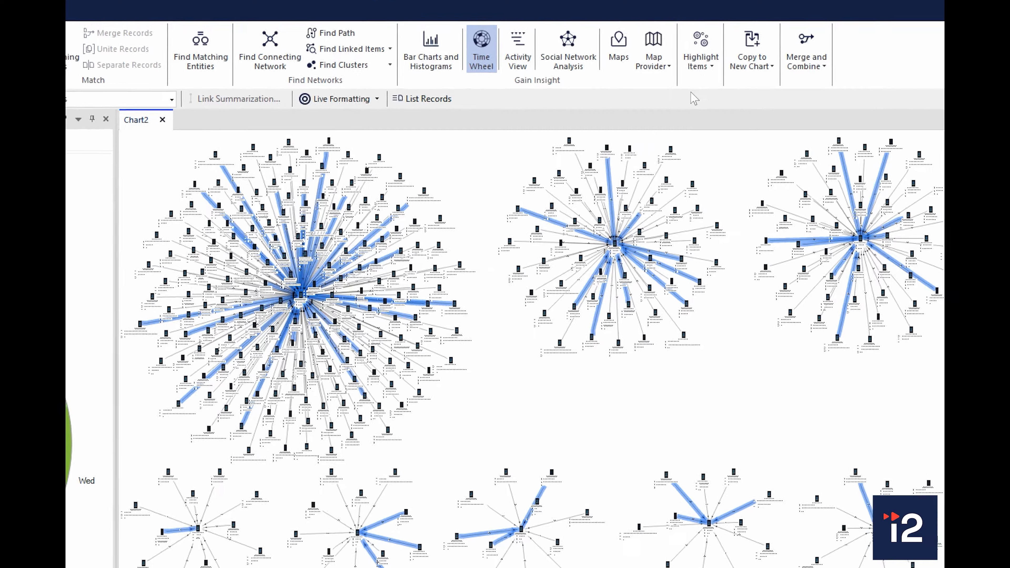
click(769, 81)
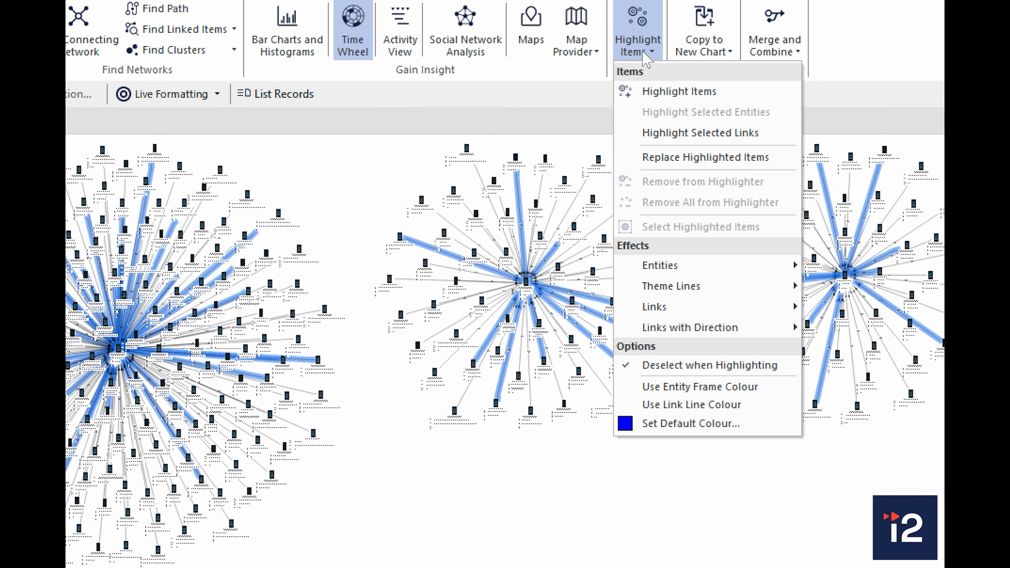
click(656, 93)
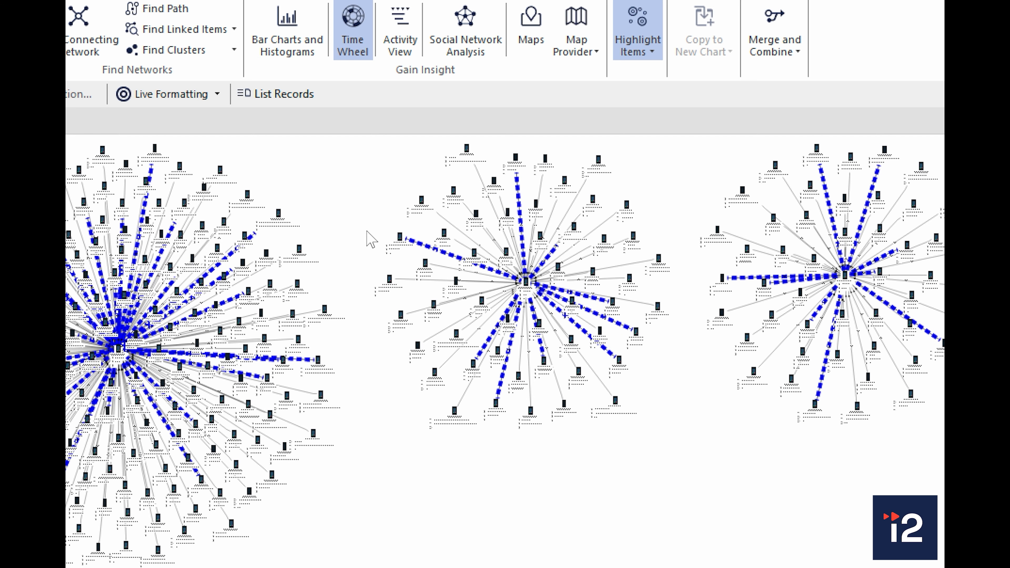
Try the Dashes: Travelling effect for highlighted links with direction, and settle on Dashes: Growing
click(646, 54)
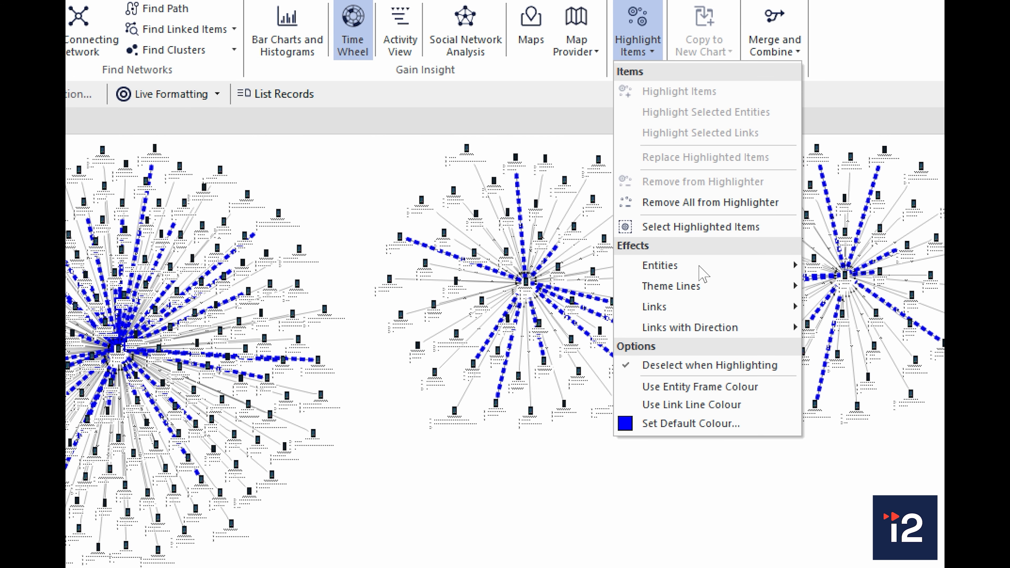
mouse_move(733, 328)
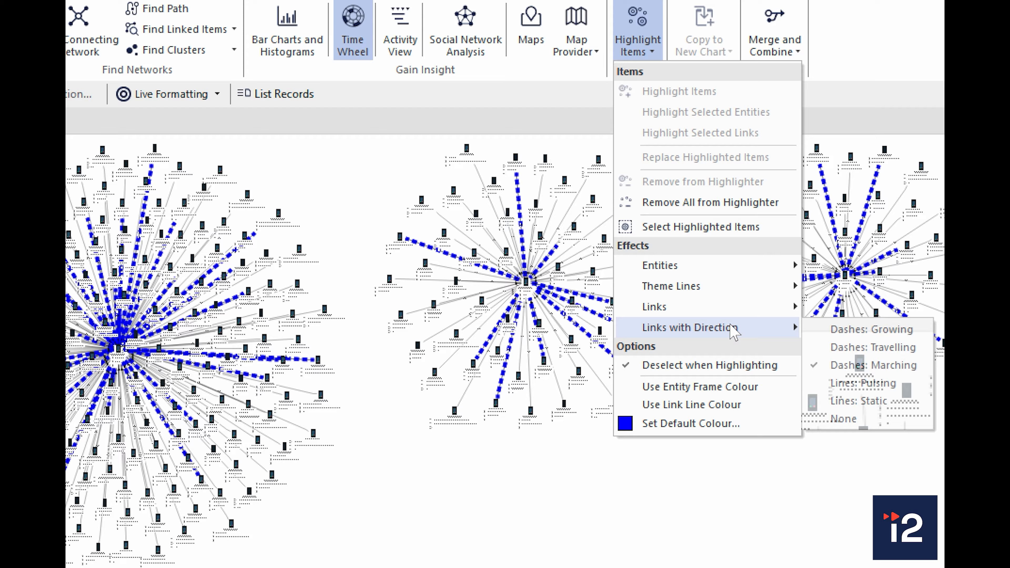
click(860, 351)
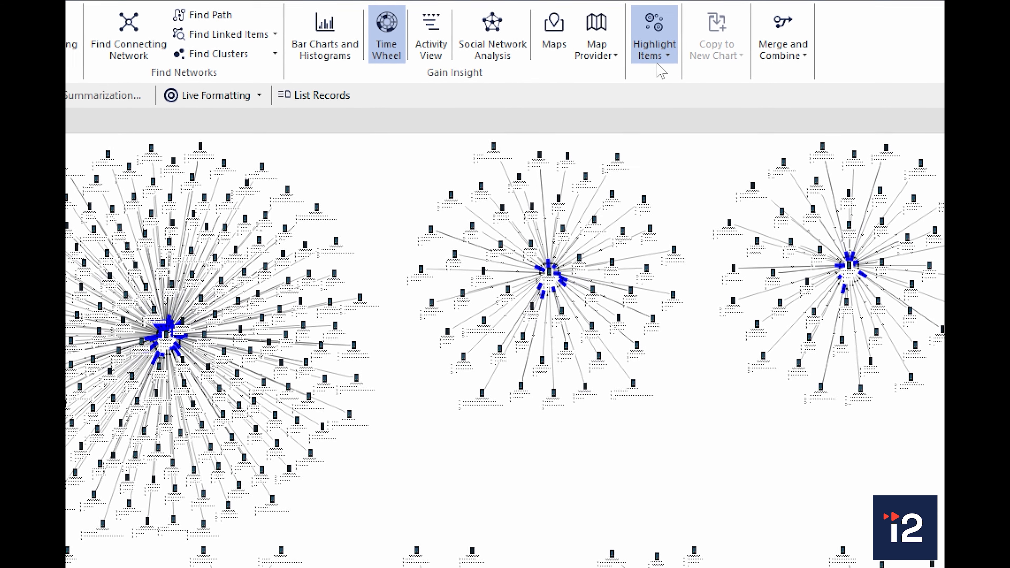
click(659, 63)
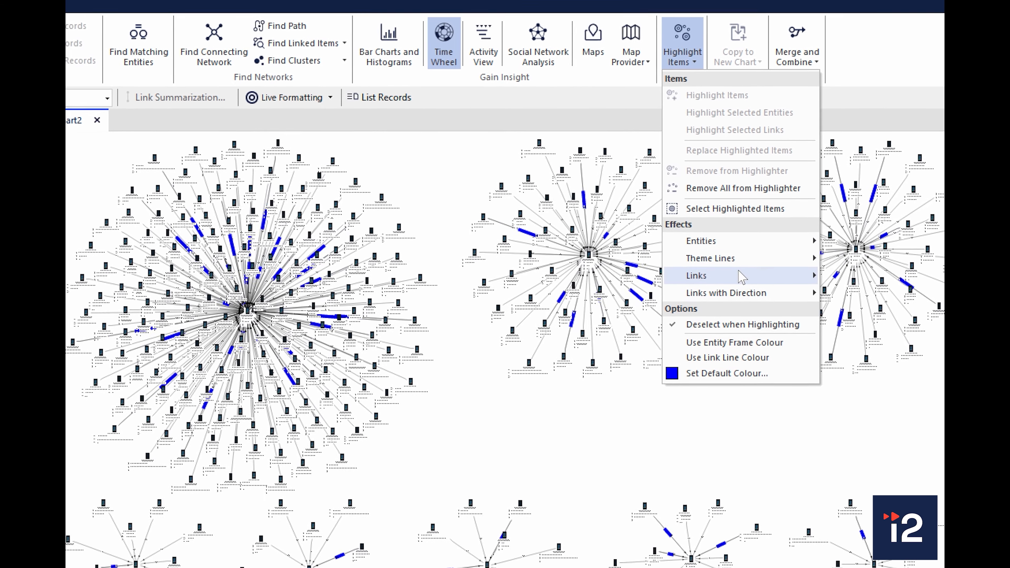
mouse_move(758, 289)
click(859, 290)
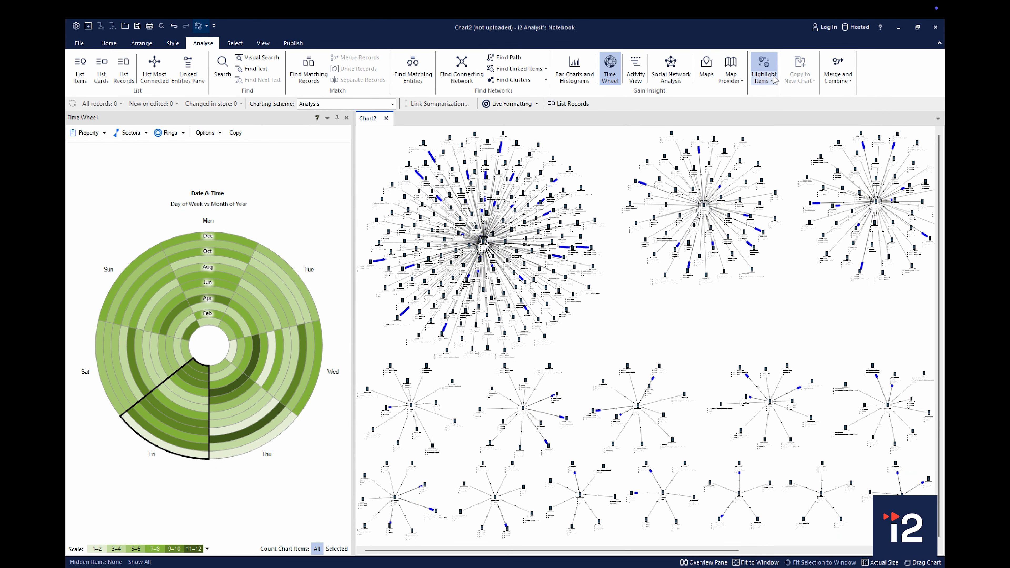
Set the default highlighter colour to green in the display options
click(773, 79)
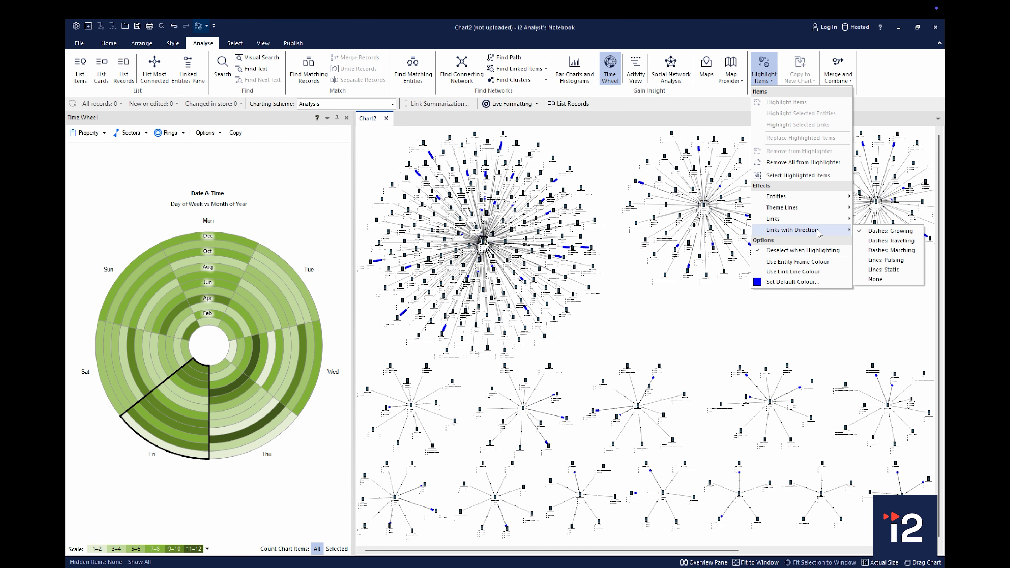
click(812, 282)
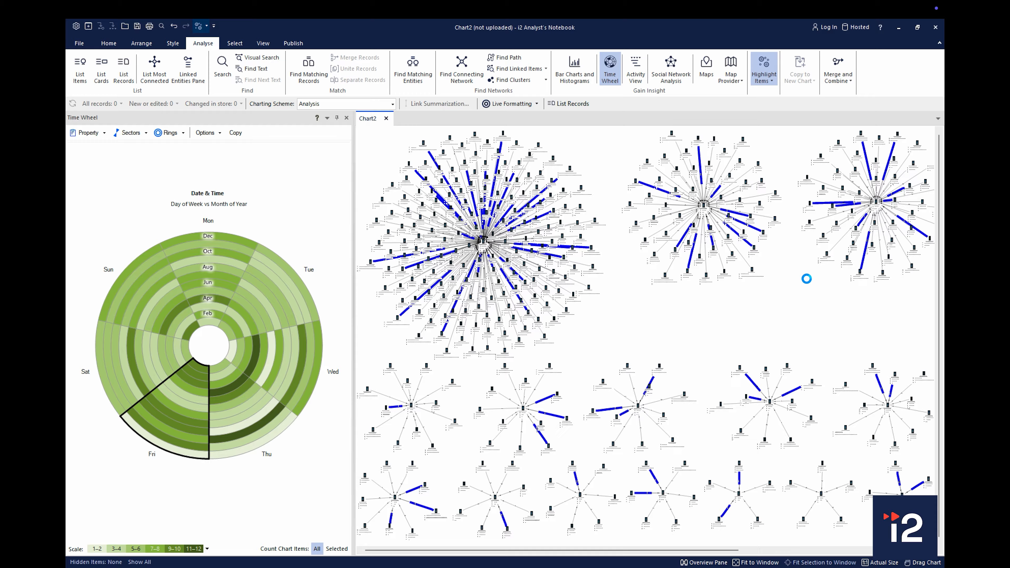
click(483, 250)
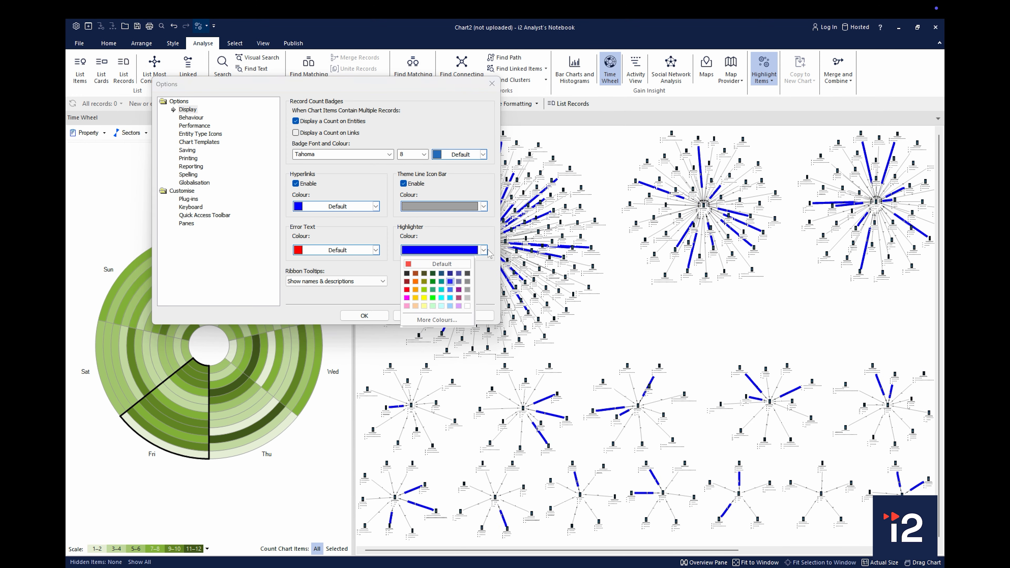
click(433, 292)
click(381, 317)
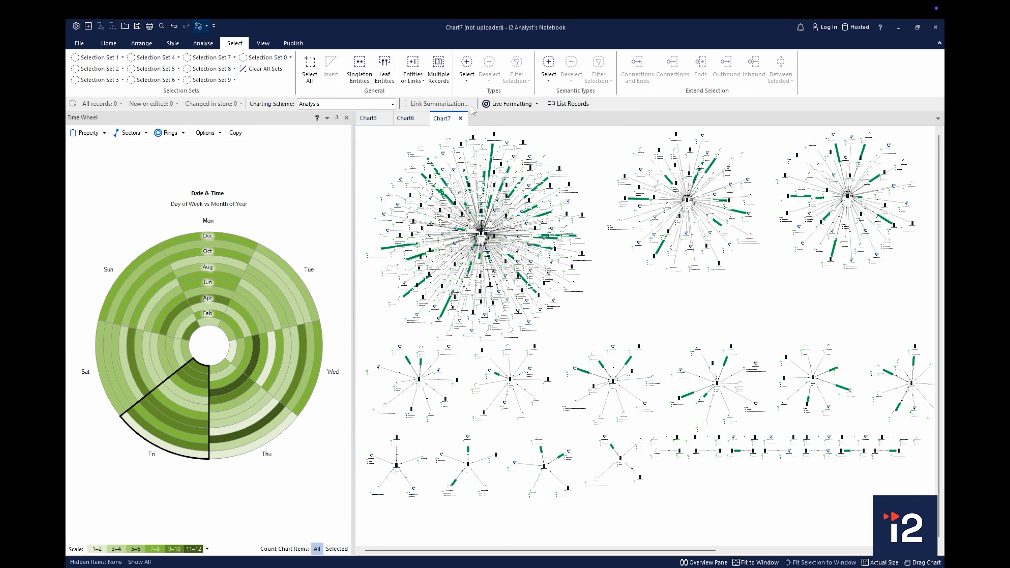
Select all Communications Device entities in Chart7 and add the items with the Entity semantic type to the selection
click(467, 82)
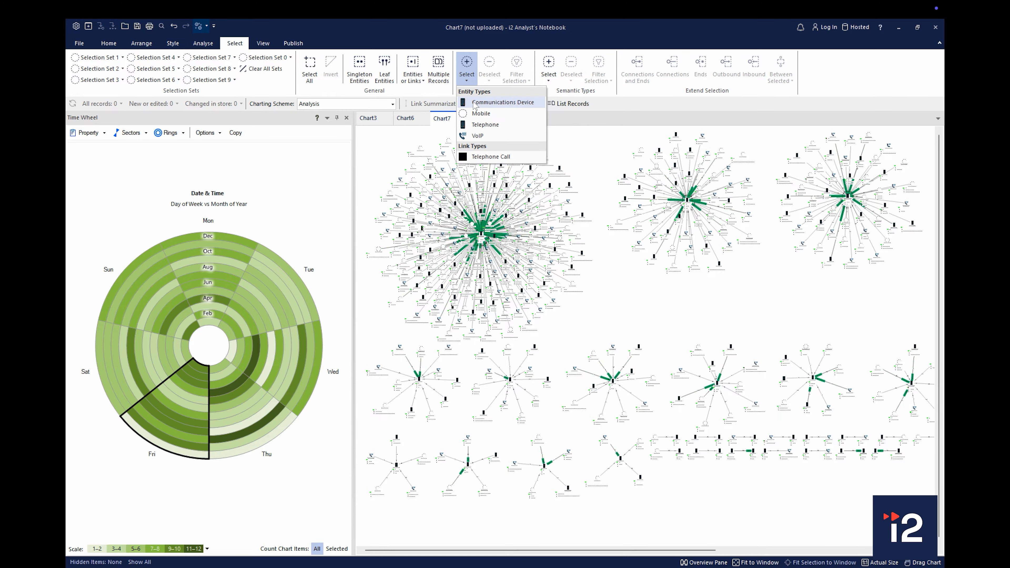
click(503, 103)
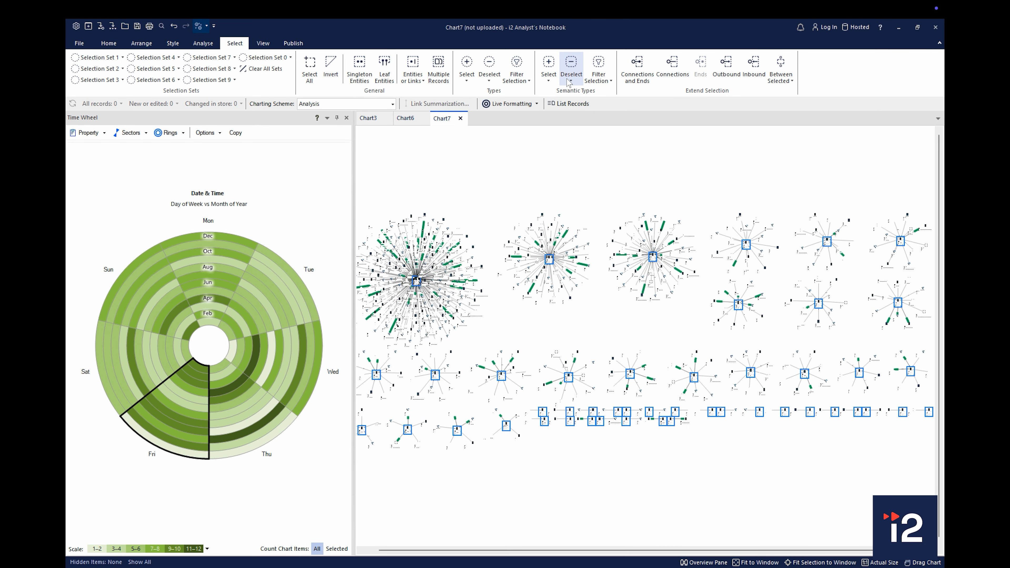
click(549, 80)
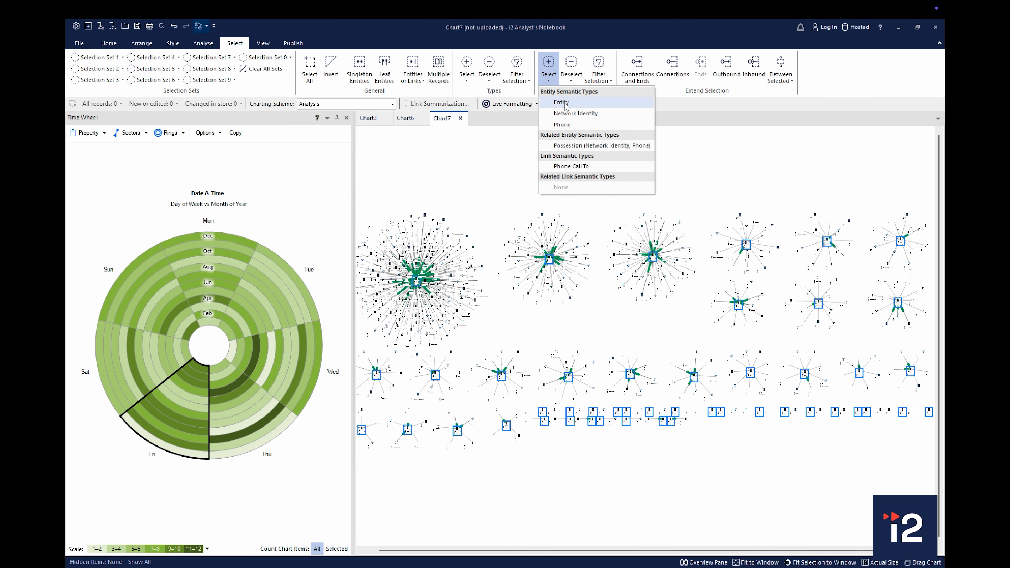
click(566, 104)
Deselect the Entity semantic type and add the related type Possession (Network Identity, Phone) to the selection
click(569, 78)
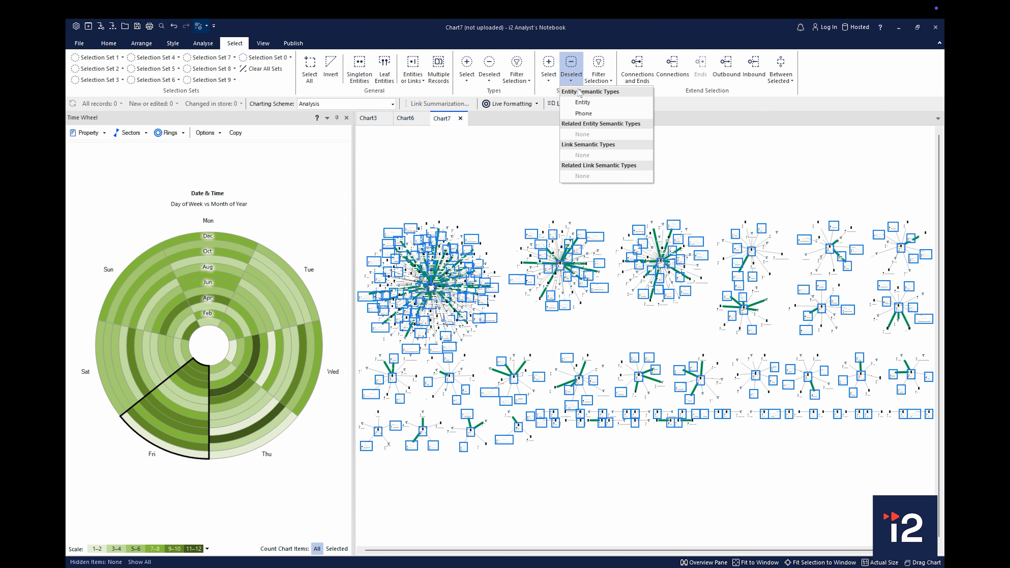
click(581, 103)
click(571, 80)
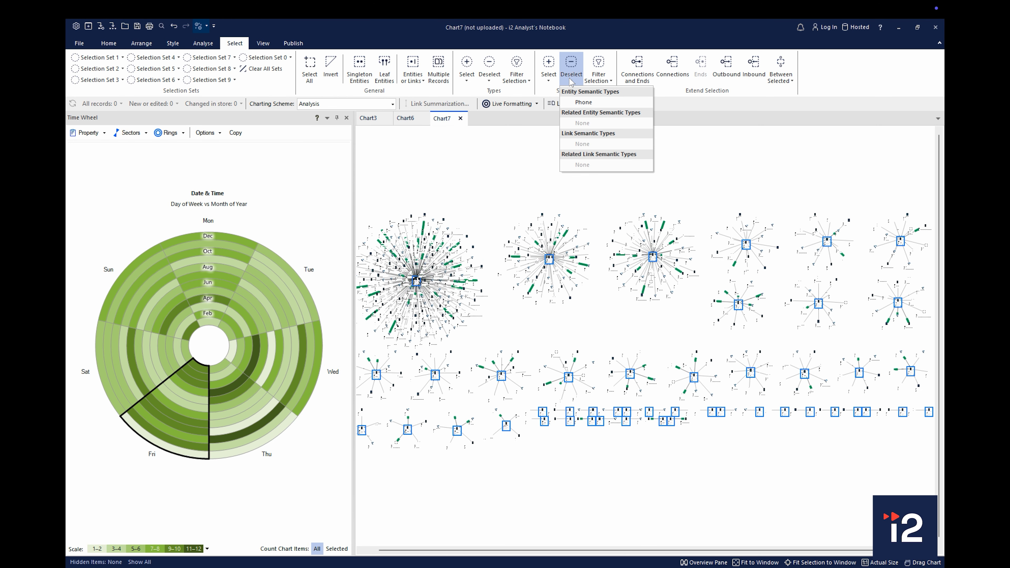
click(549, 77)
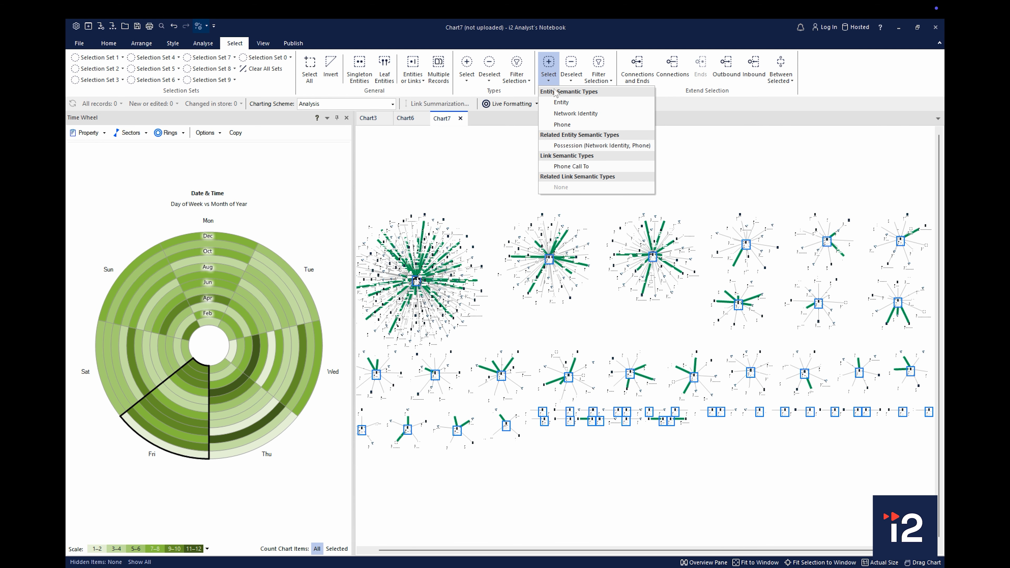
click(577, 145)
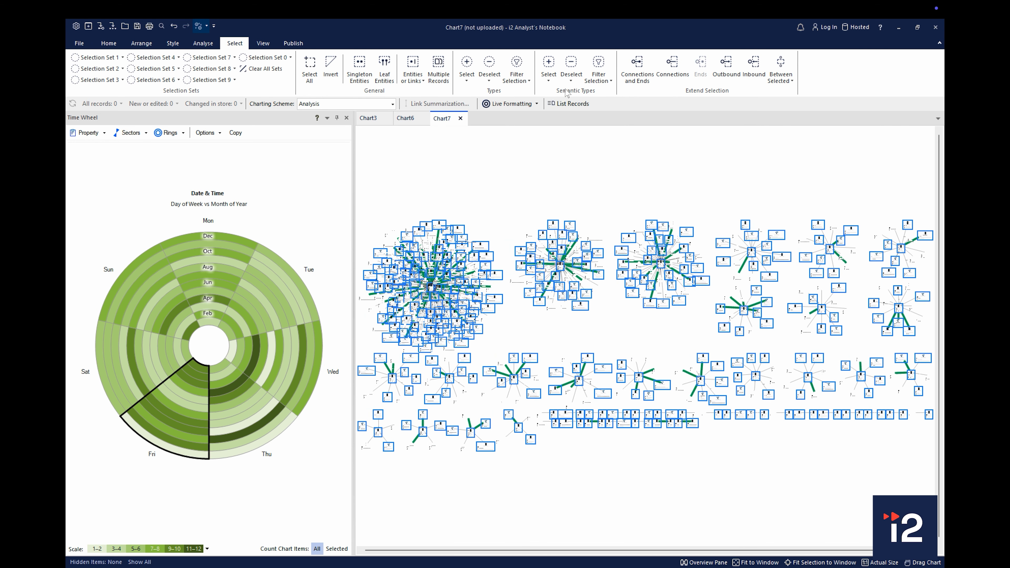
Remove the Mobile and Telephone entity types from the Chart7 selection and select the Communications Device entities
click(549, 71)
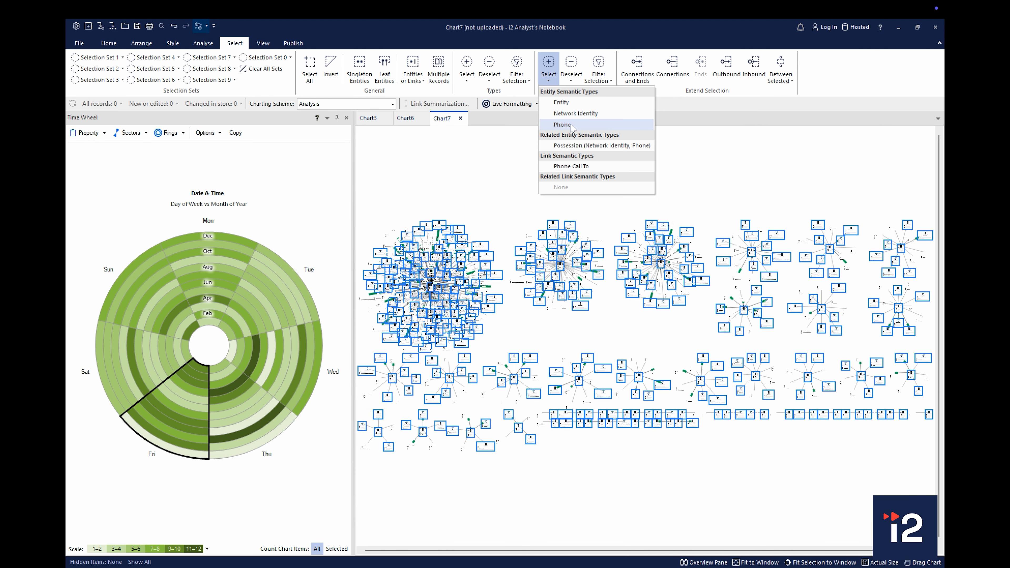
click(496, 79)
click(503, 113)
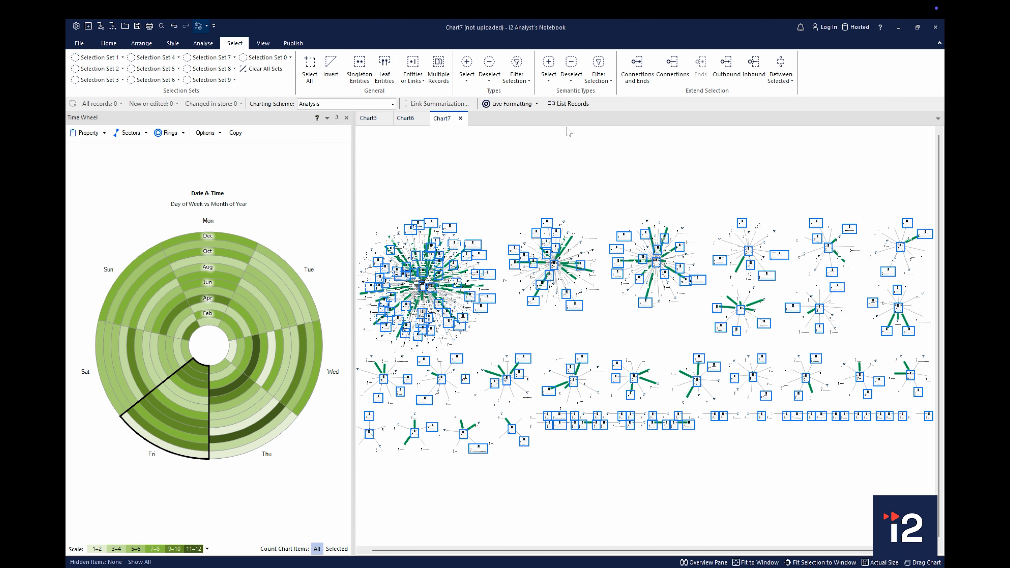
click(491, 79)
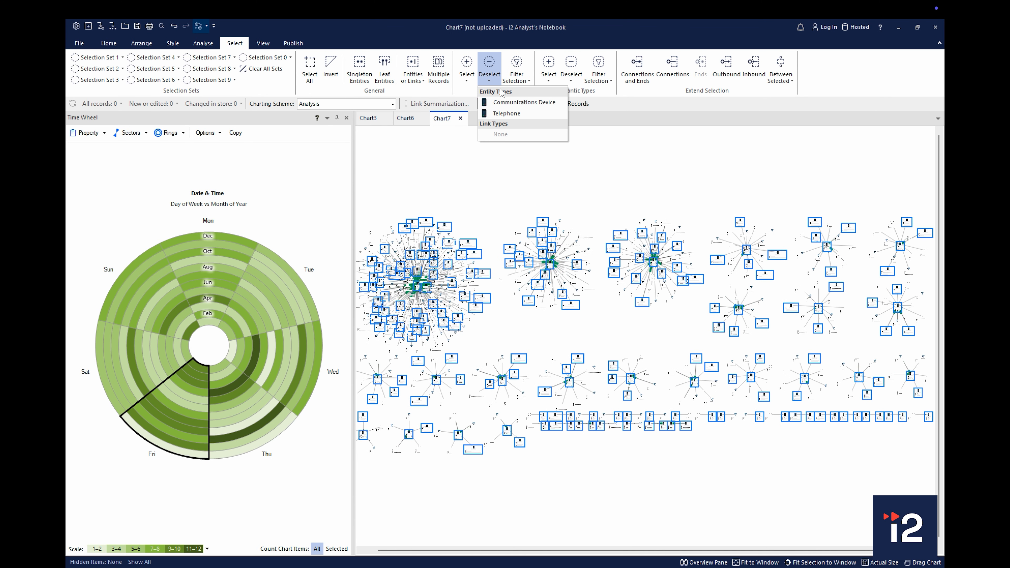
click(514, 113)
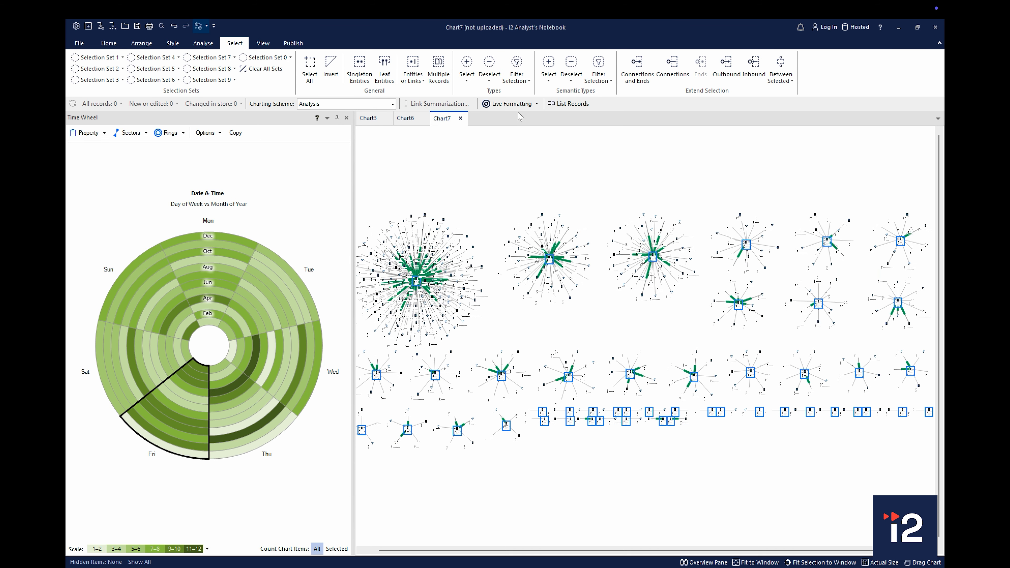
click(467, 81)
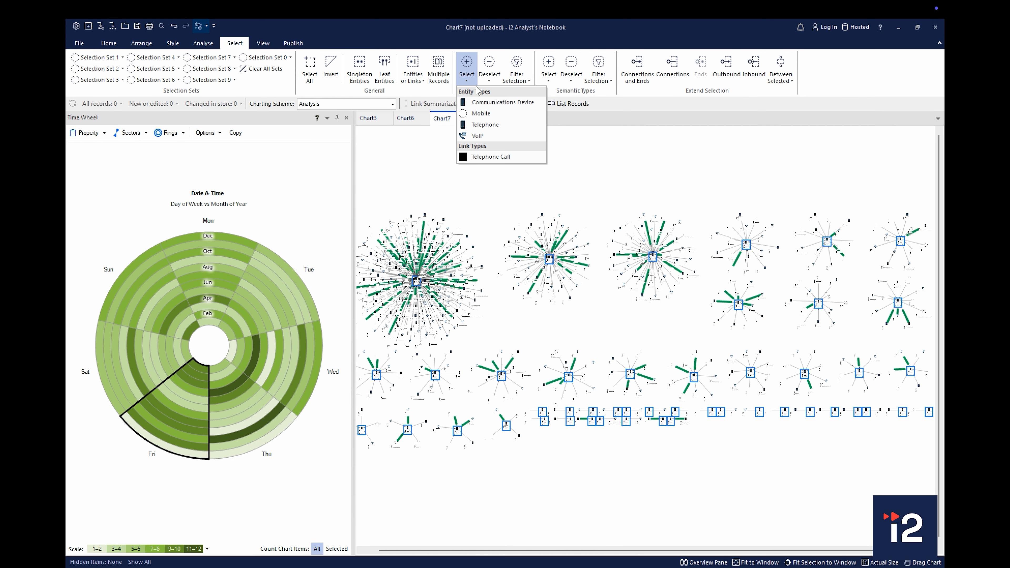
click(485, 102)
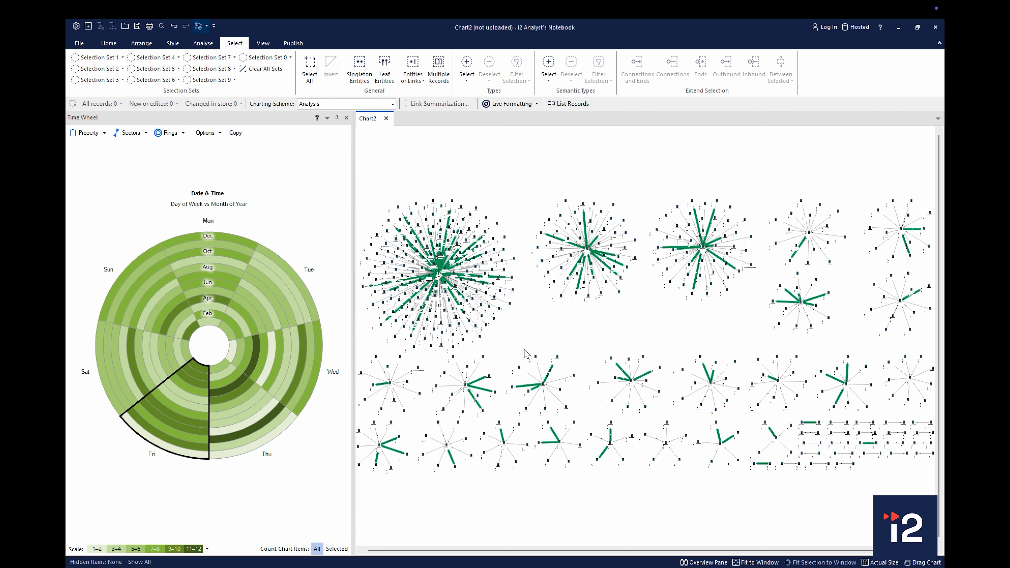
Select the entire largest call cluster in Chart2, including its links, and group the selected items
drag(360, 187, 525, 350)
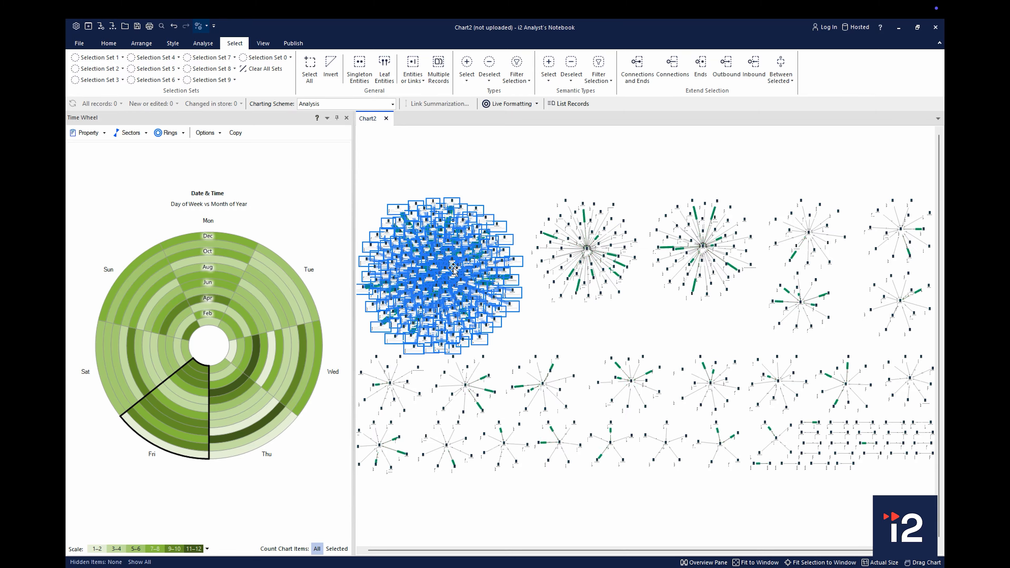
scroll(453, 267, up, 8)
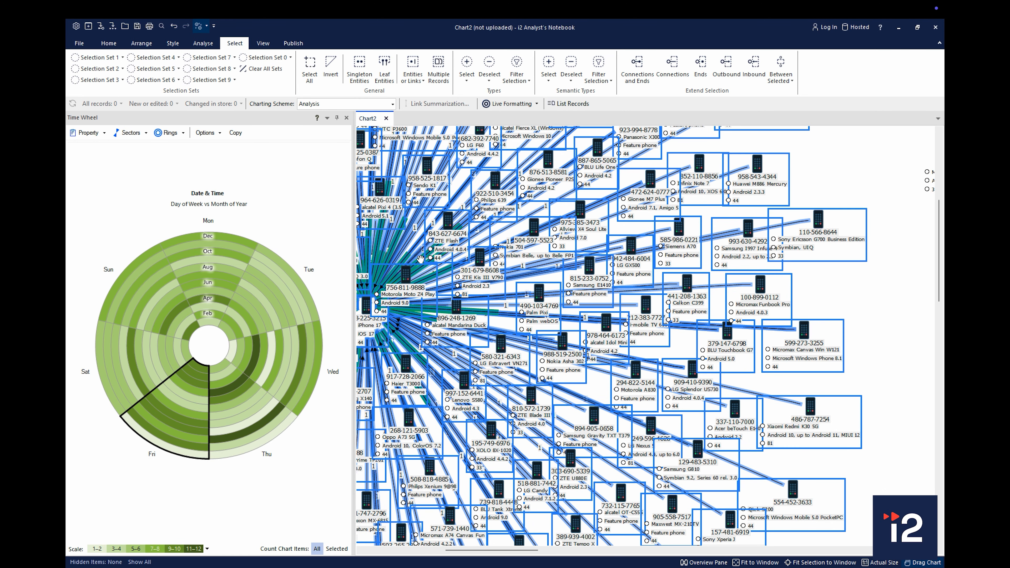
scroll(420, 259, down, 8)
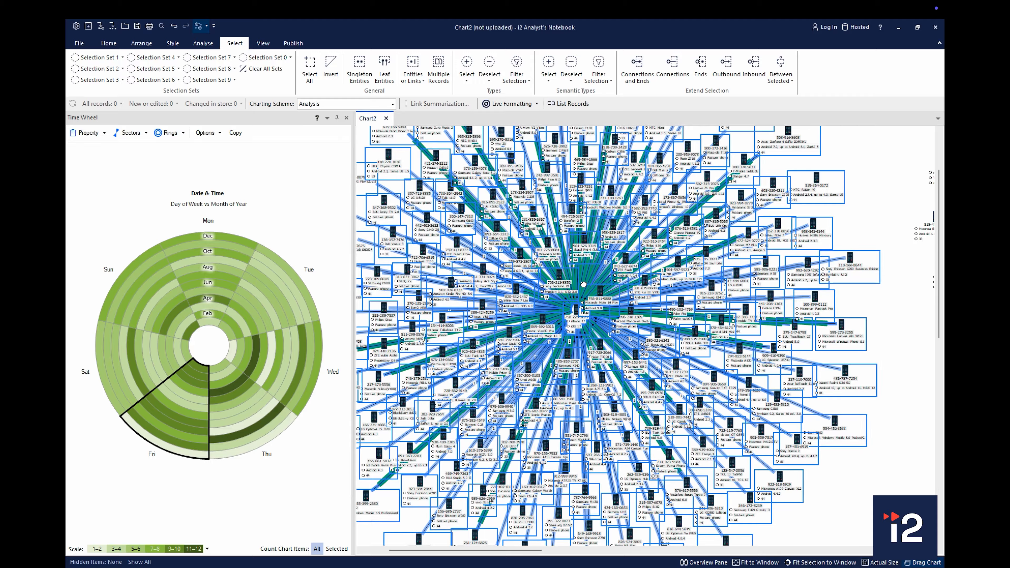
scroll(583, 284, down, 5)
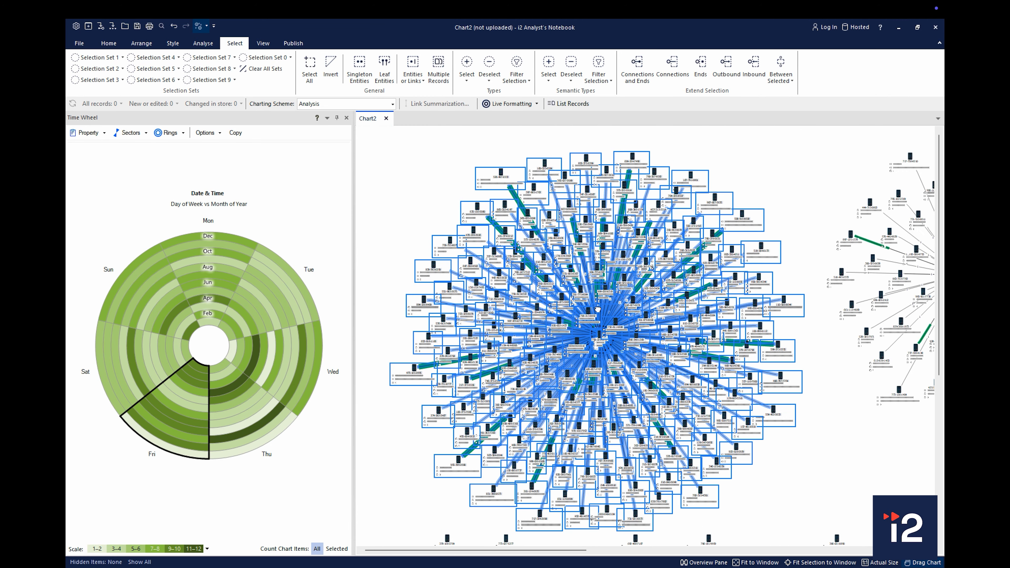
right_click(602, 336)
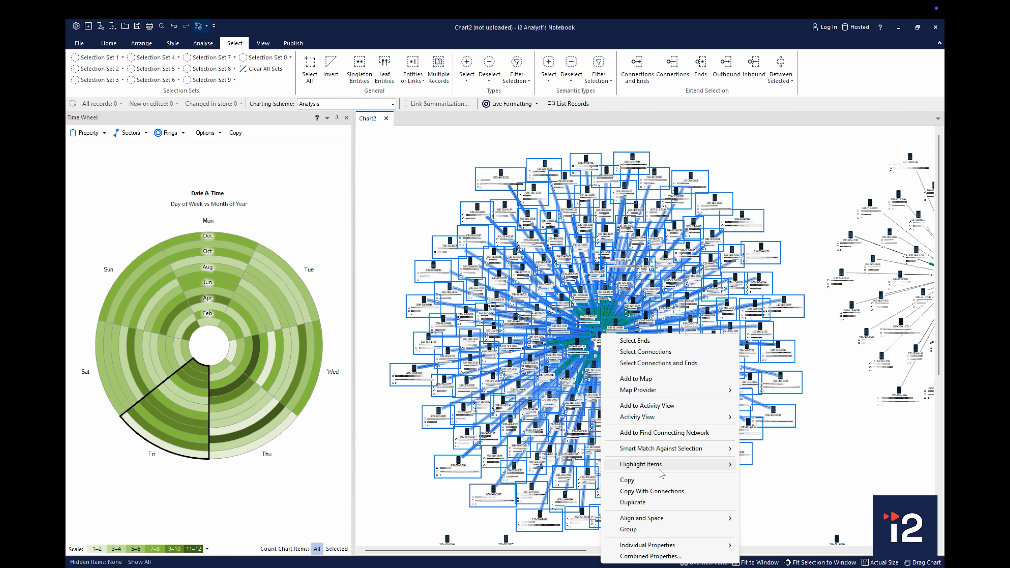
click(661, 530)
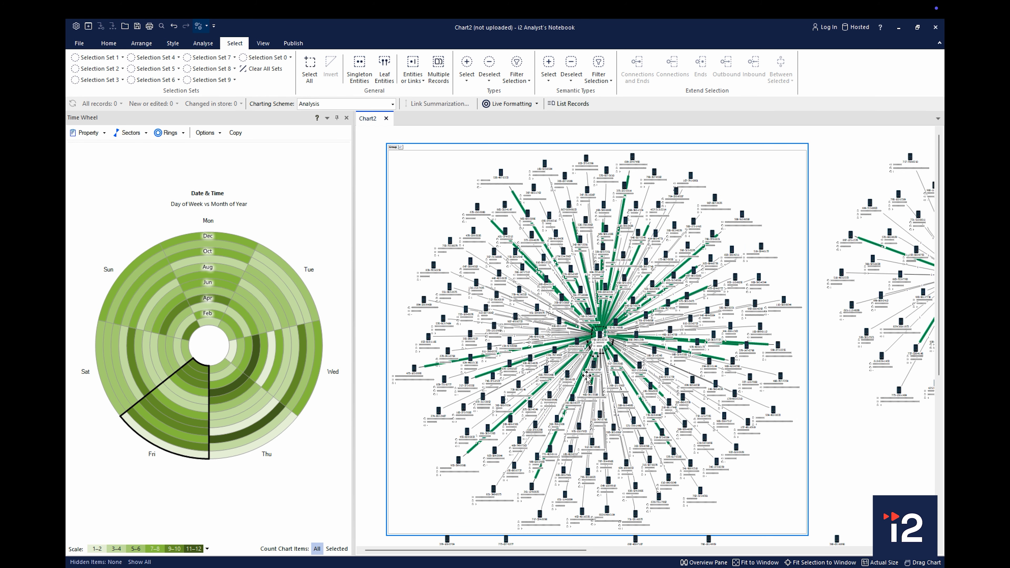
Name the new group Suspect and Contacts and set its fill colour to cyan
scroll(399, 156, up, 5)
drag(399, 155, 478, 280)
click(468, 239)
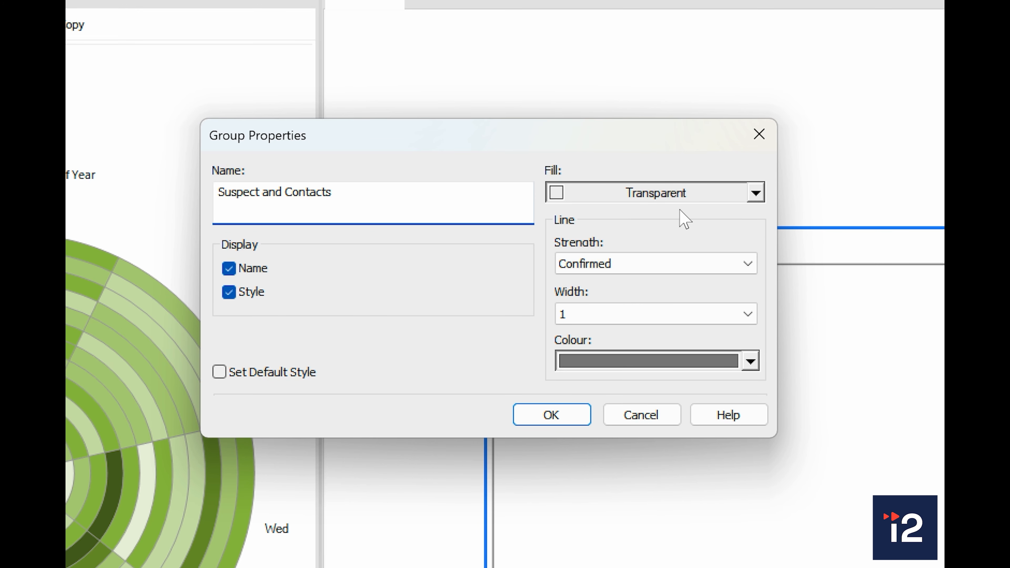
click(756, 194)
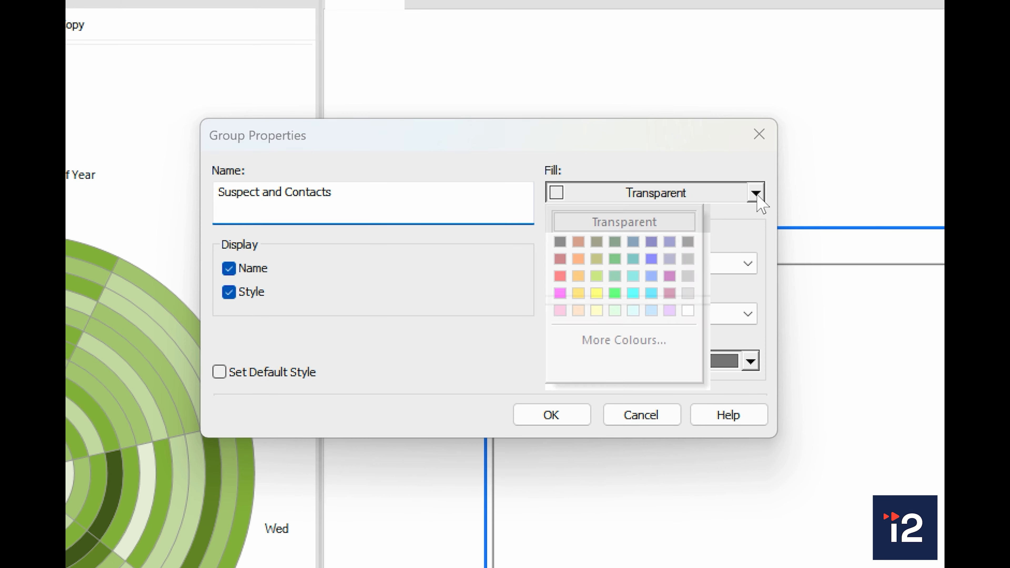
click(632, 295)
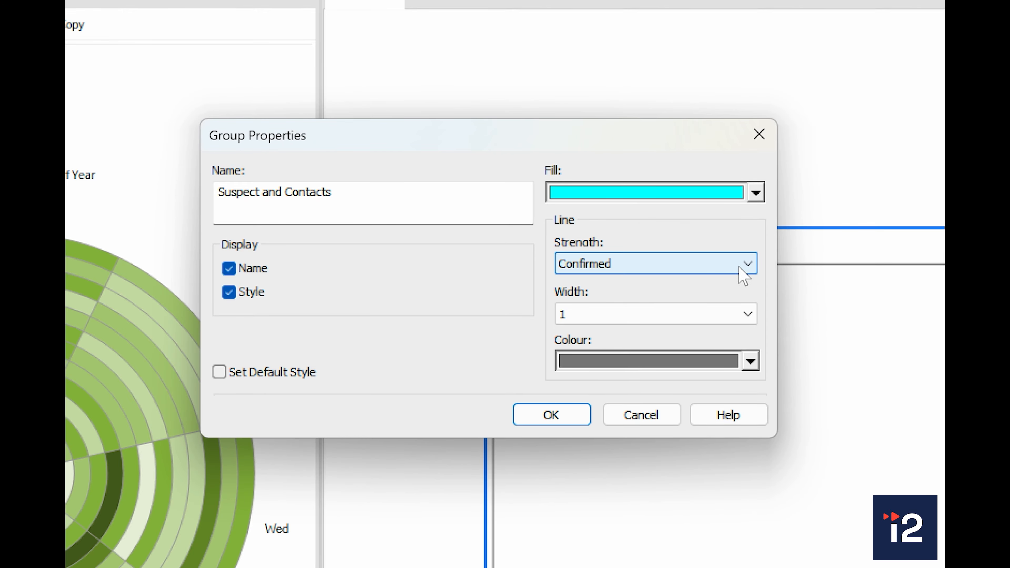
Set the group's line width to 12 and its line colour to blue, and apply the group properties
click(743, 323)
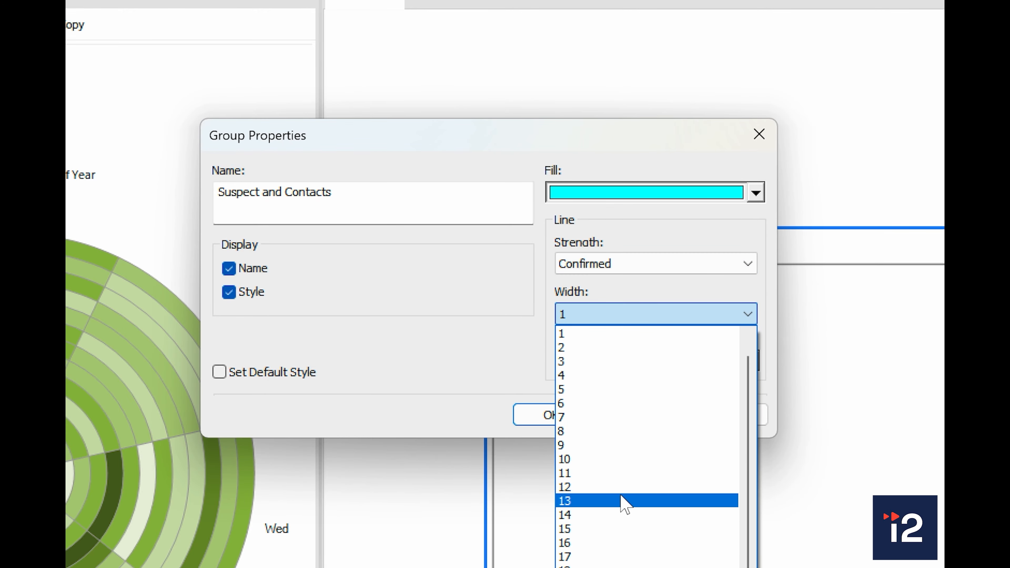
click(623, 487)
click(751, 361)
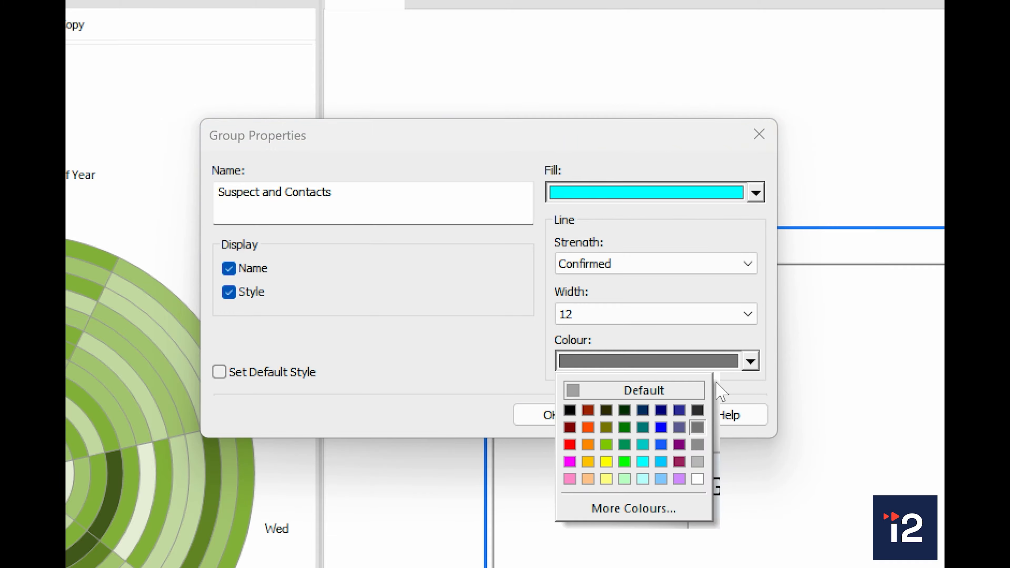
click(662, 427)
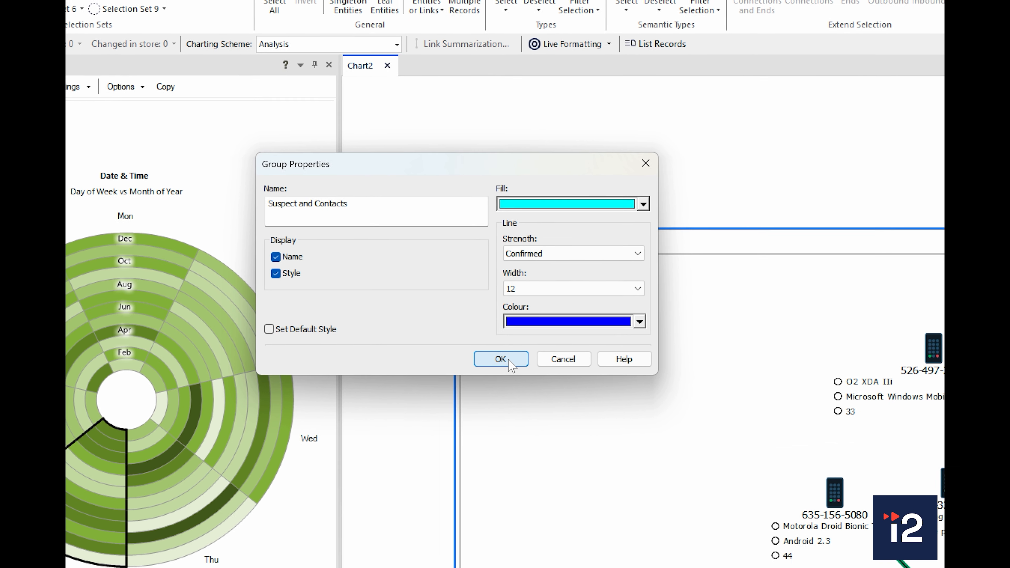
click(505, 361)
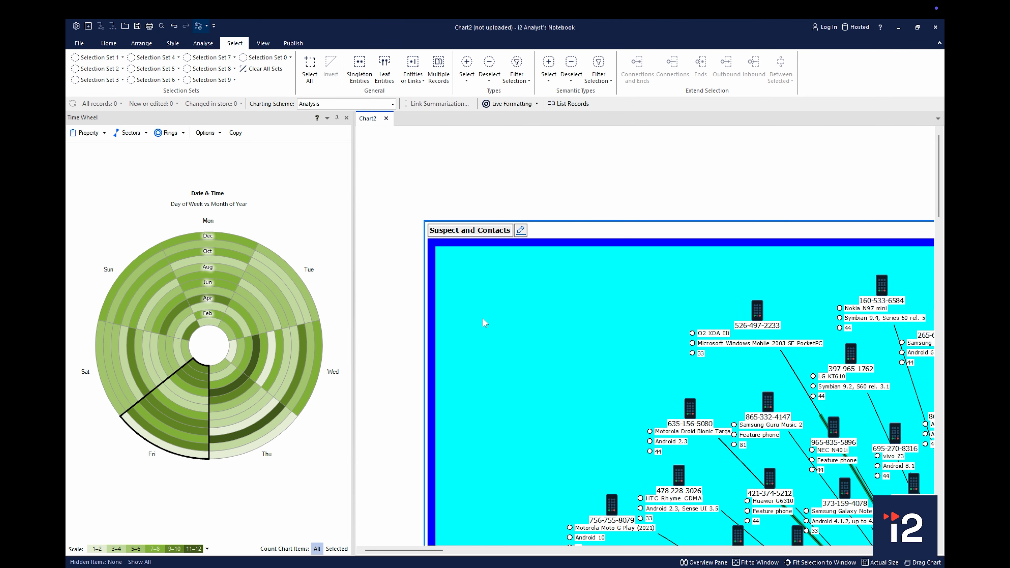
Close the Time Wheel and fit the whole chart to the window
scroll(510, 309, down, 5)
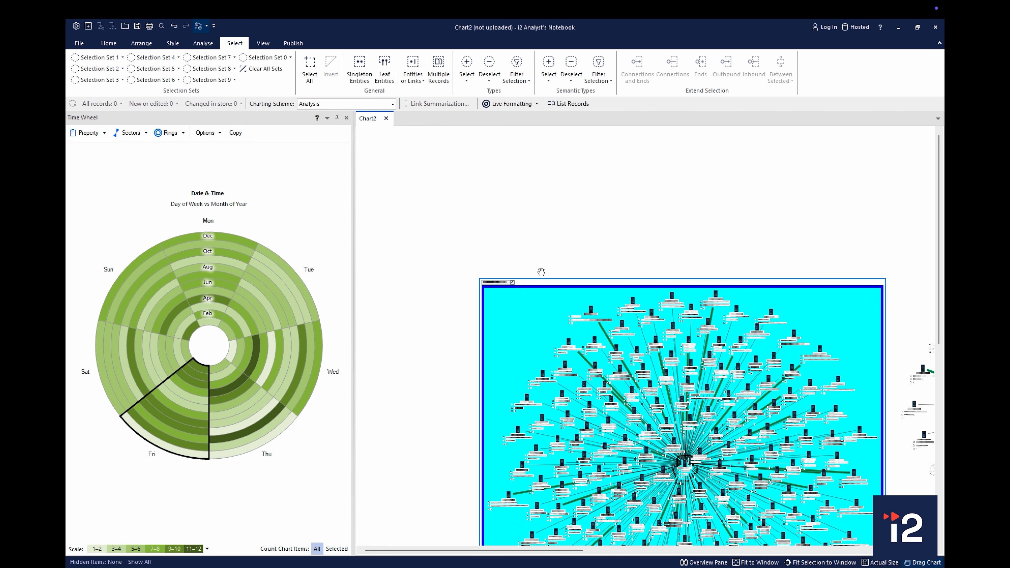
drag(566, 229, 473, 130)
drag(790, 406, 587, 327)
scroll(707, 322, up, 3)
scroll(707, 322, down, 6)
scroll(706, 322, up, 1)
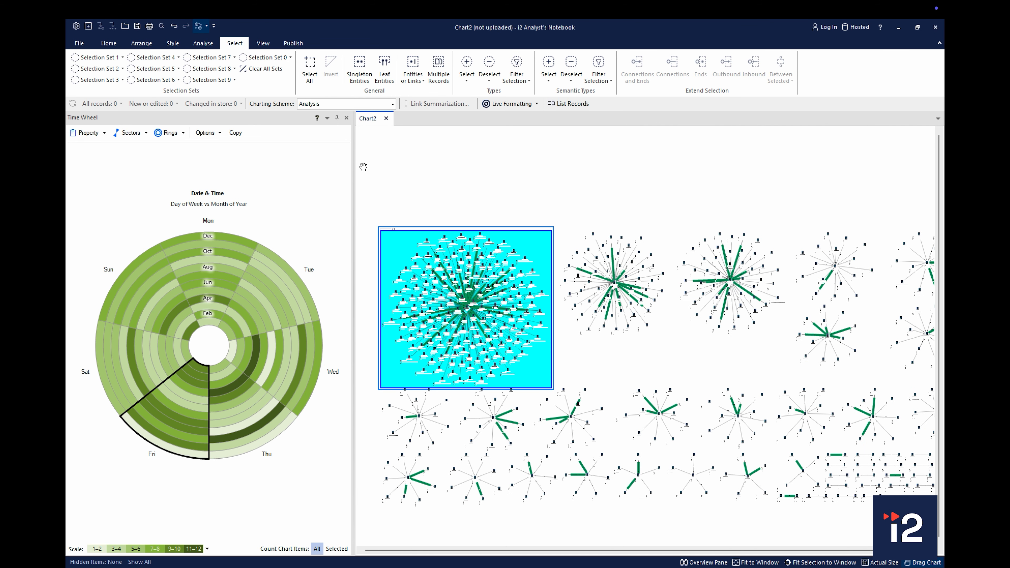
click(347, 118)
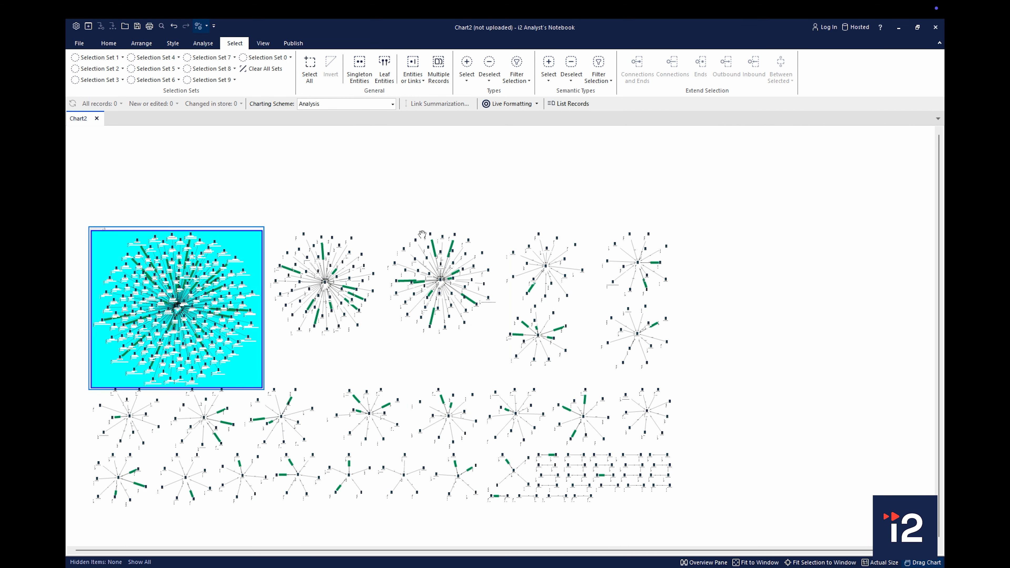
click(766, 562)
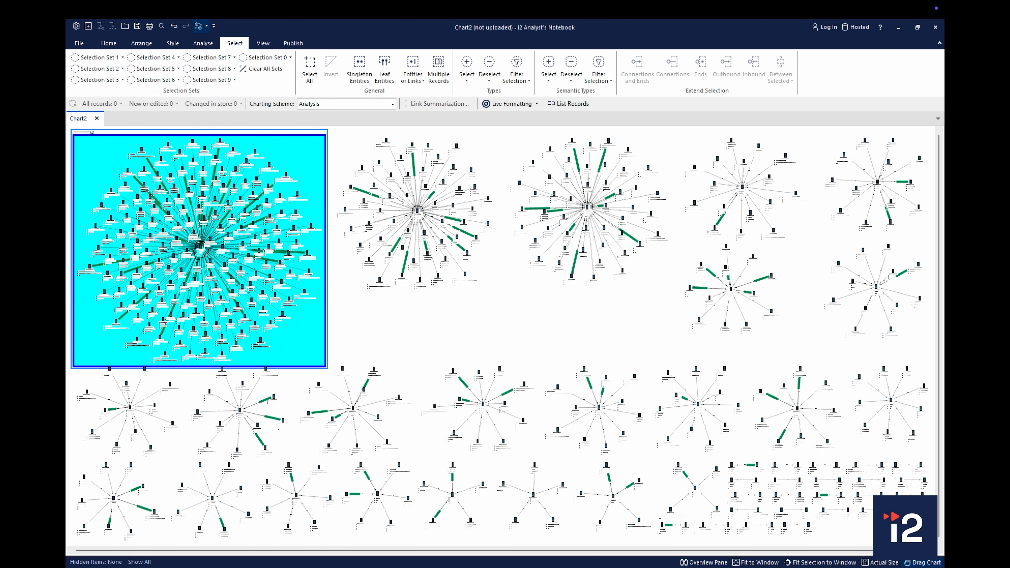
Hide the attributes of the chart items so the suspect's contacts show only their icons and labels
scroll(327, 309, up, 5)
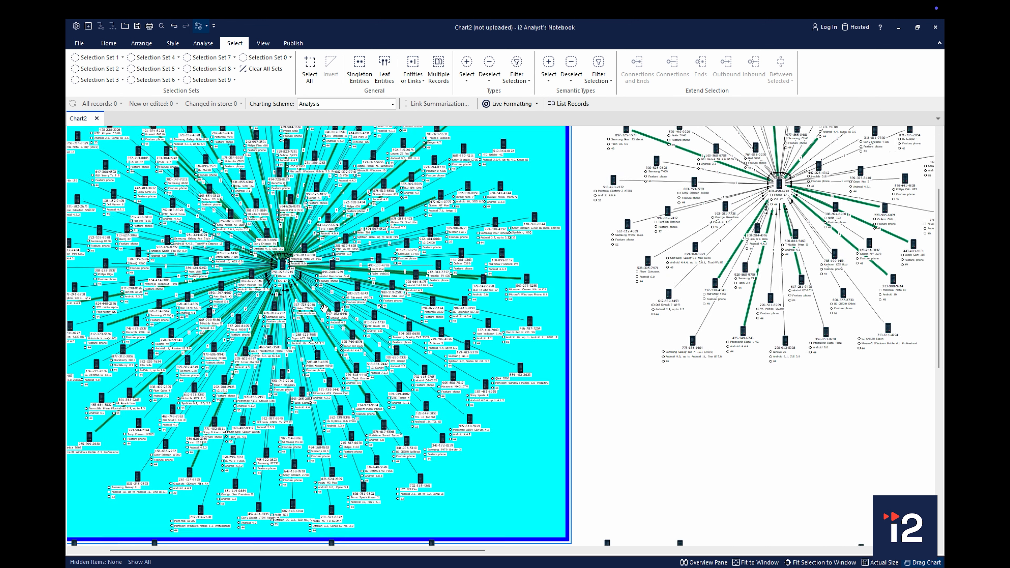
drag(317, 267, 362, 325)
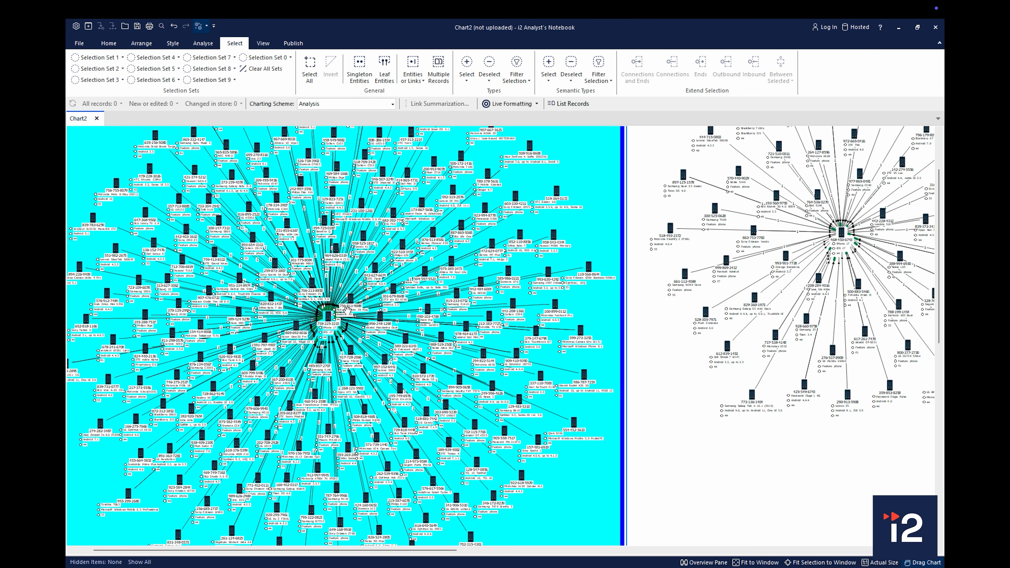
scroll(325, 301, up, 4)
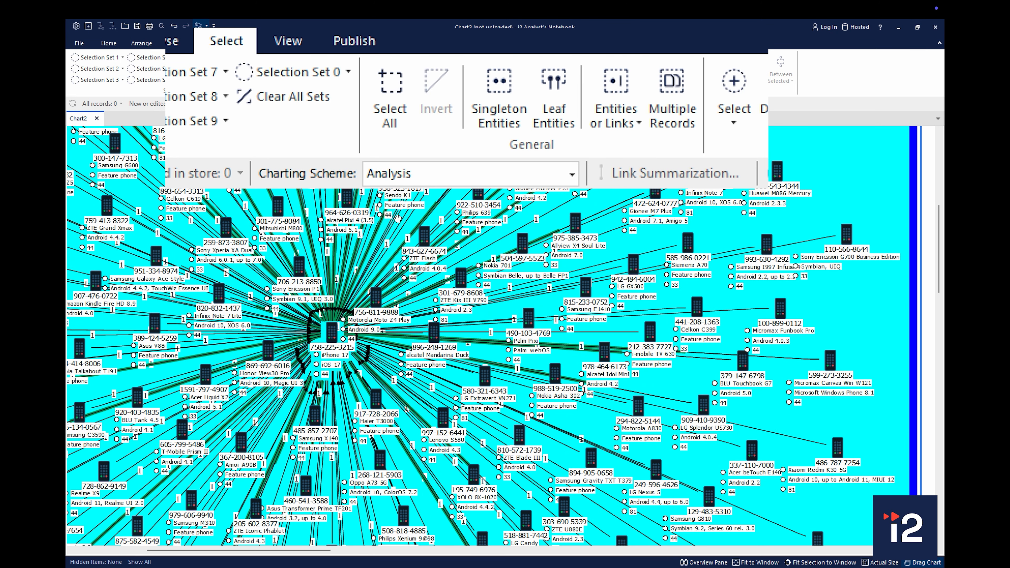
click(281, 44)
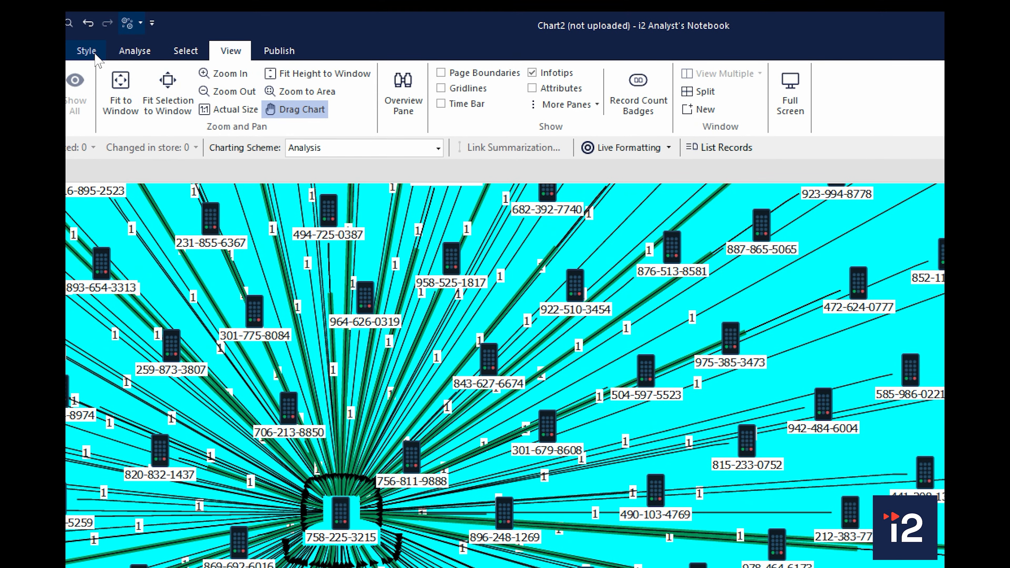
Create a new conditional formatting specification for the chart and start a new rule in it
click(108, 50)
click(806, 98)
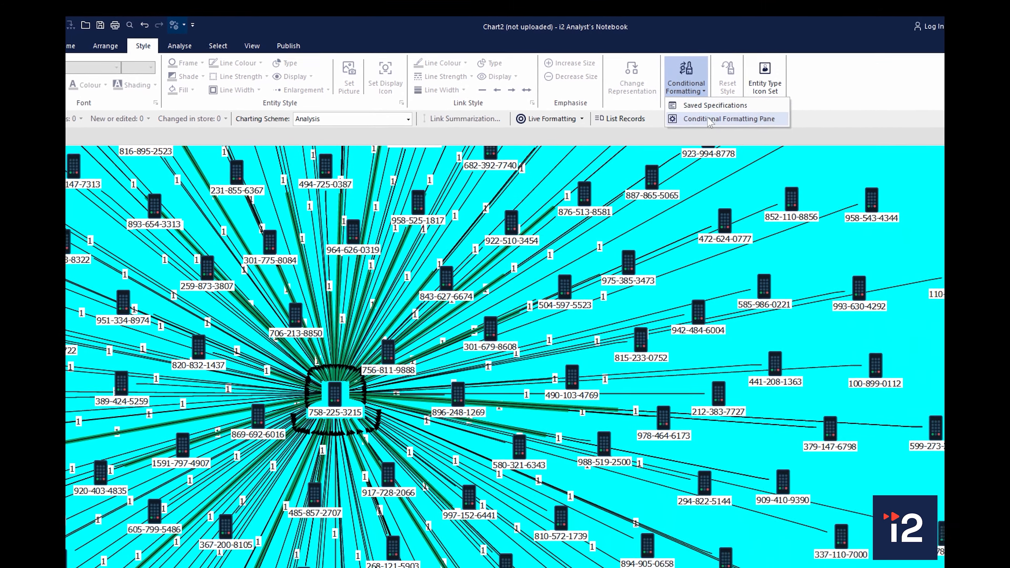
click(760, 130)
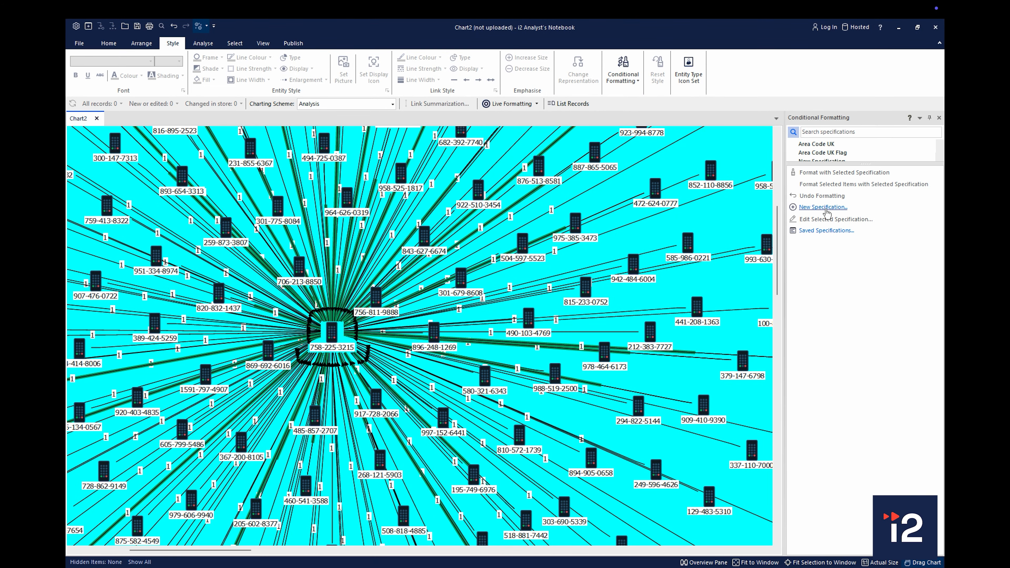
click(823, 207)
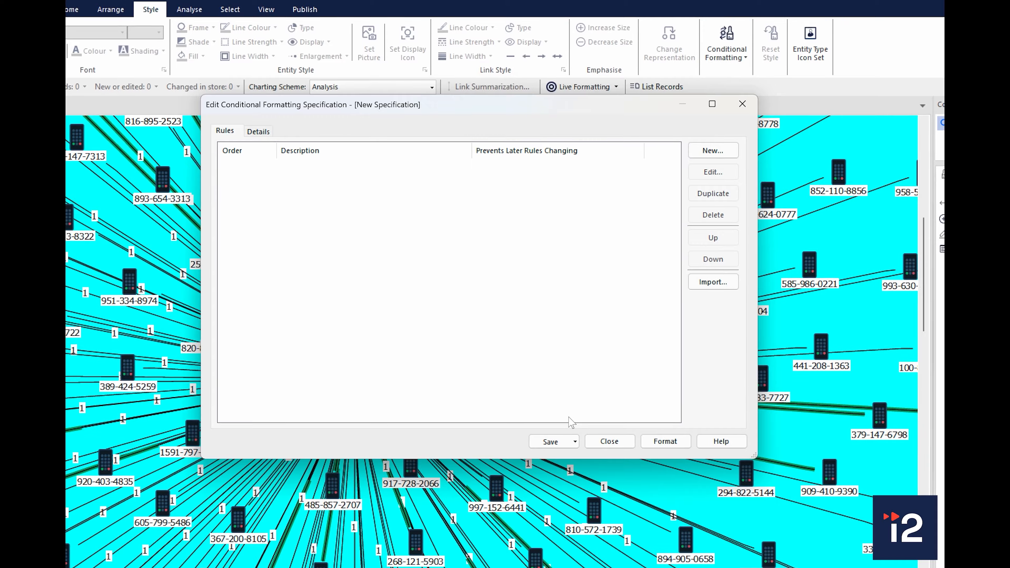
click(742, 150)
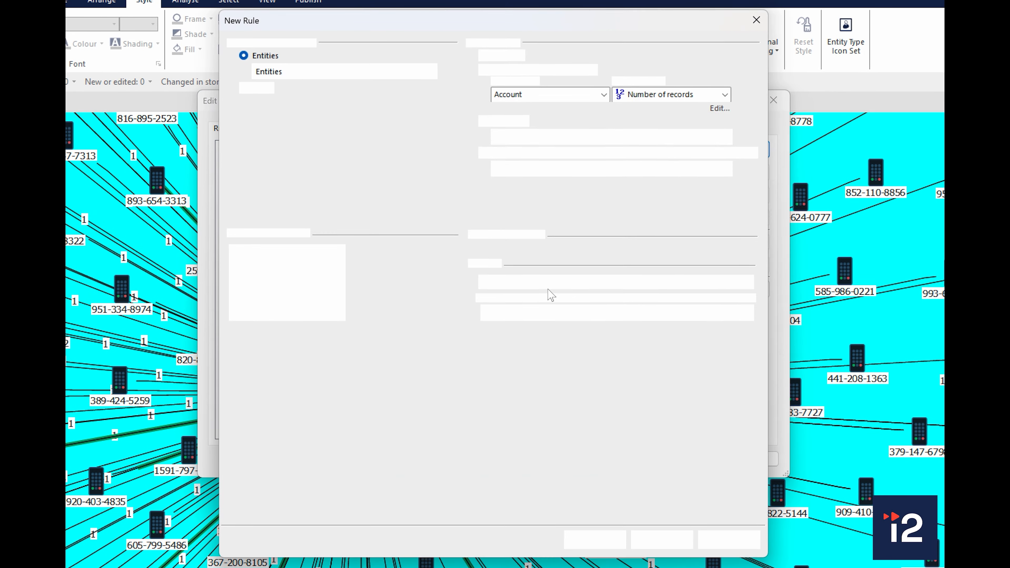